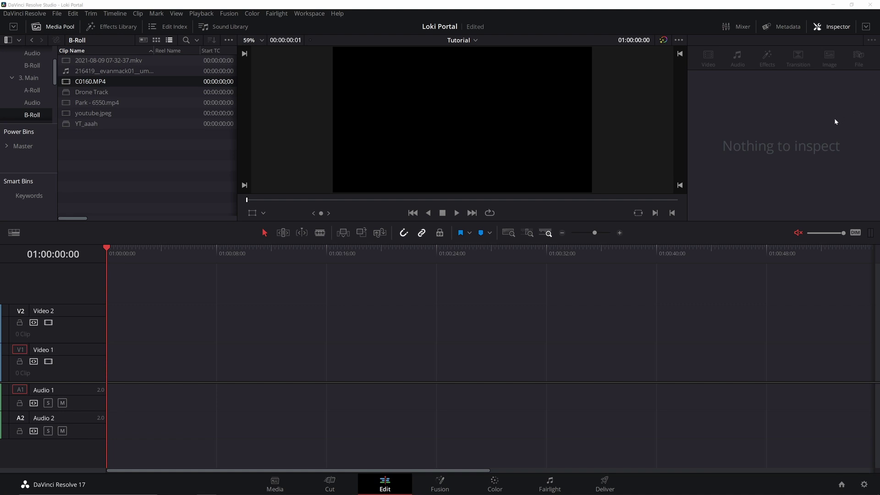
Step: Open C0160.MP4 from the B-Roll bin and scrub through it to review the walk through the kitchen and doorway
left_click(89, 85)
left_click_drag(285, 198, 362, 200)
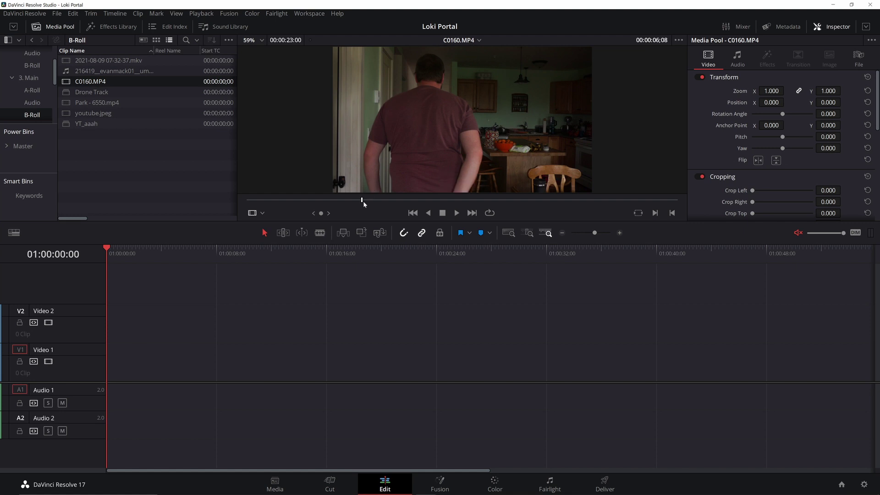
left_click_drag(362, 201, 408, 200)
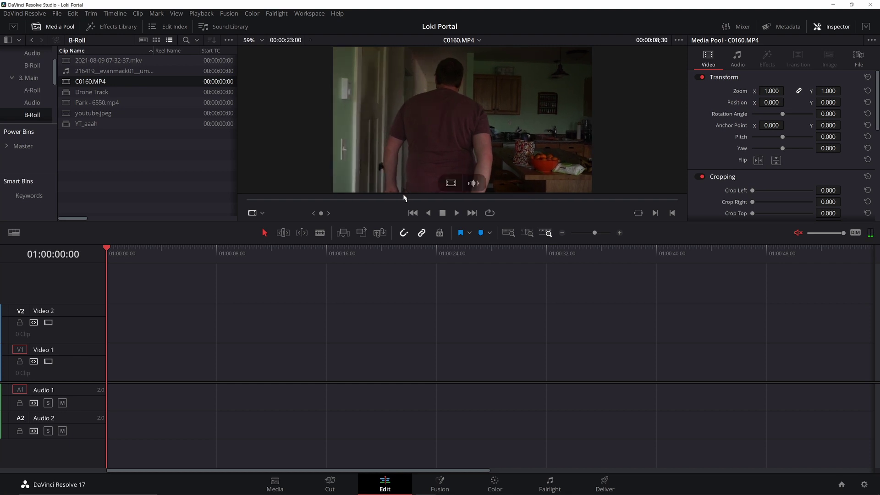
left_click_drag(407, 200, 476, 200)
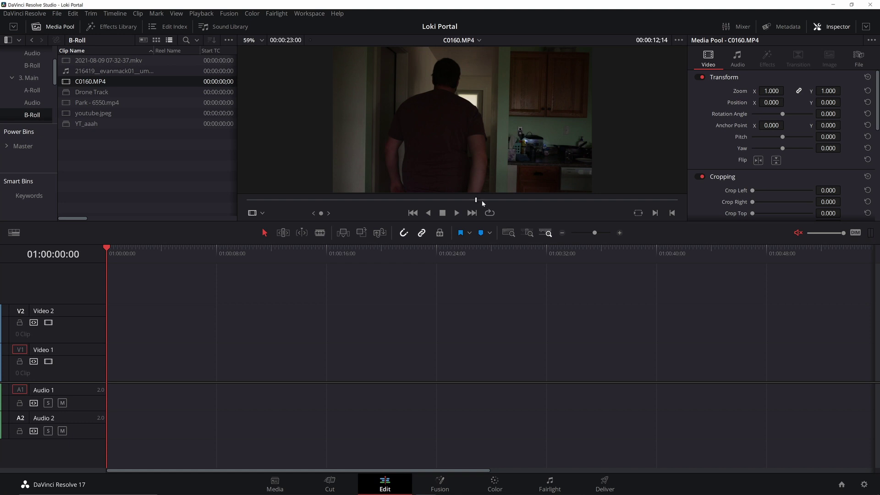
left_click_drag(483, 201, 422, 206)
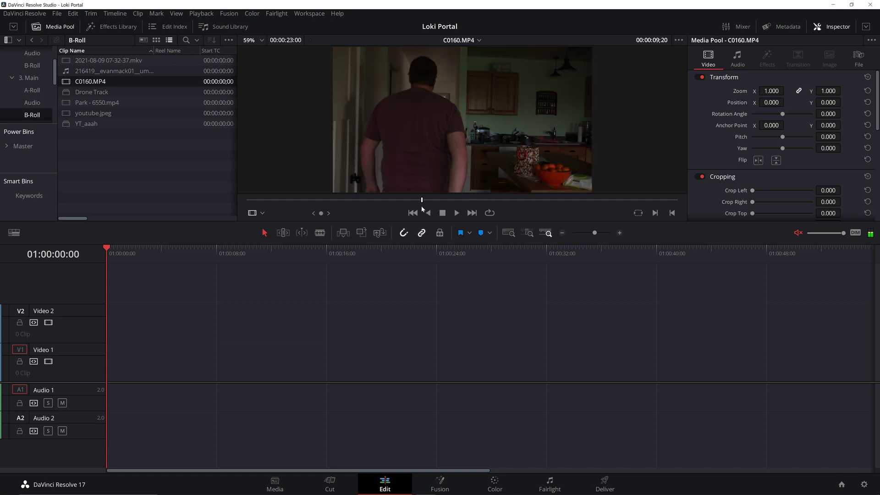
key("Left")
key("Left")
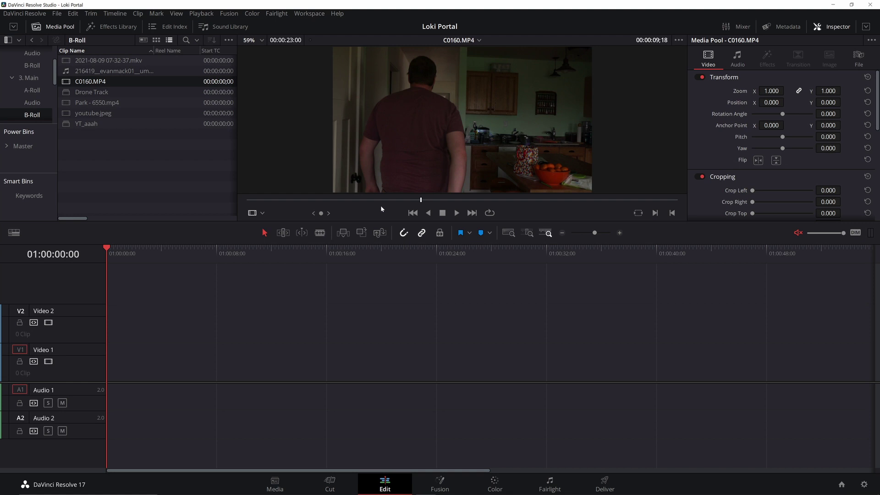
Step: Place C0160.MP4 on the Video 1 track at the start of the timeline, trimmed to about 11 seconds
key("q")
left_click_drag(90, 81, 179, 359)
mouse_move(182, 252)
left_mouse_down()
mouse_move(210, 261)
mouse_move(192, 262)
left_mouse_up()
left_click(307, 379)
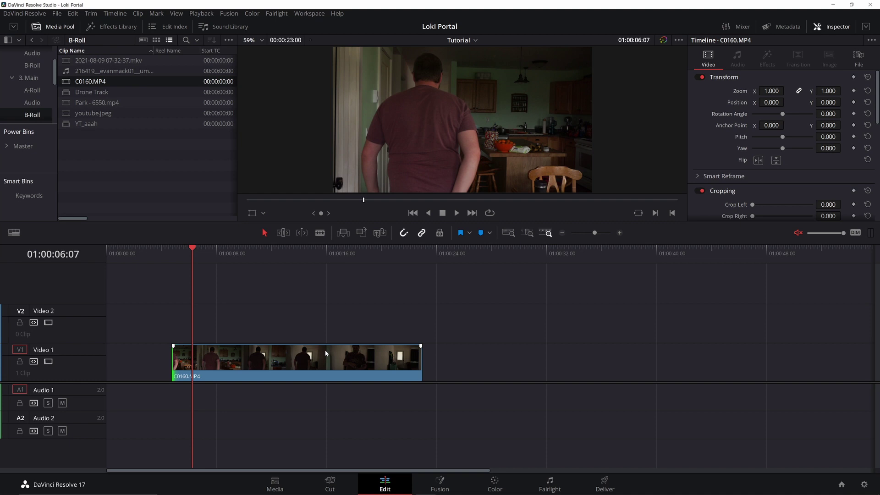
key("ctrl+z")
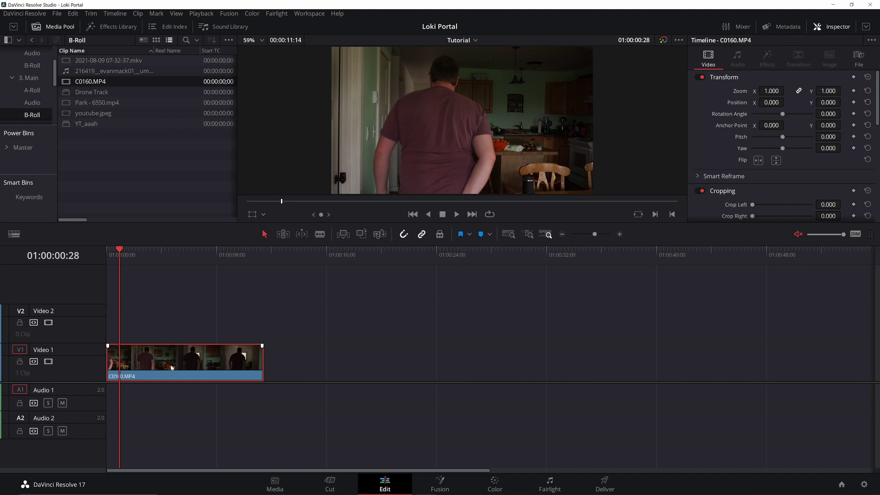
Step: Check the timeline resolution and frame rate in the project settings and review the beginning of the clip
left_click(864, 484)
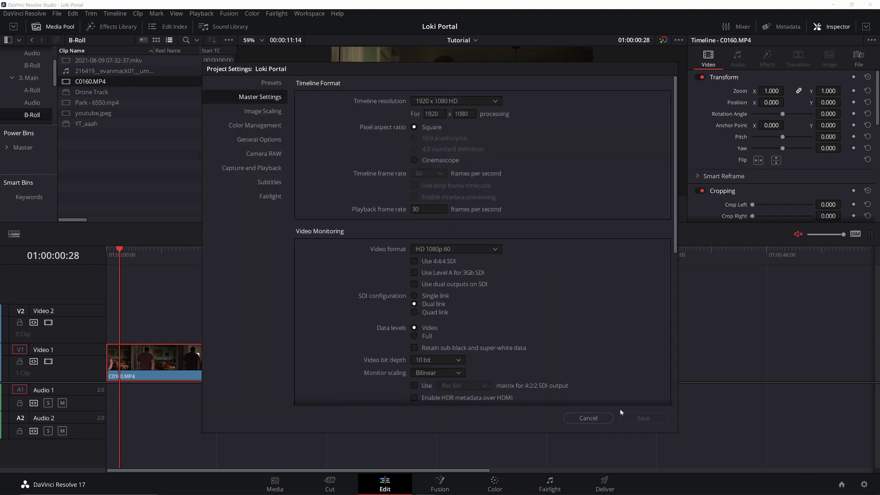
left_click(592, 418)
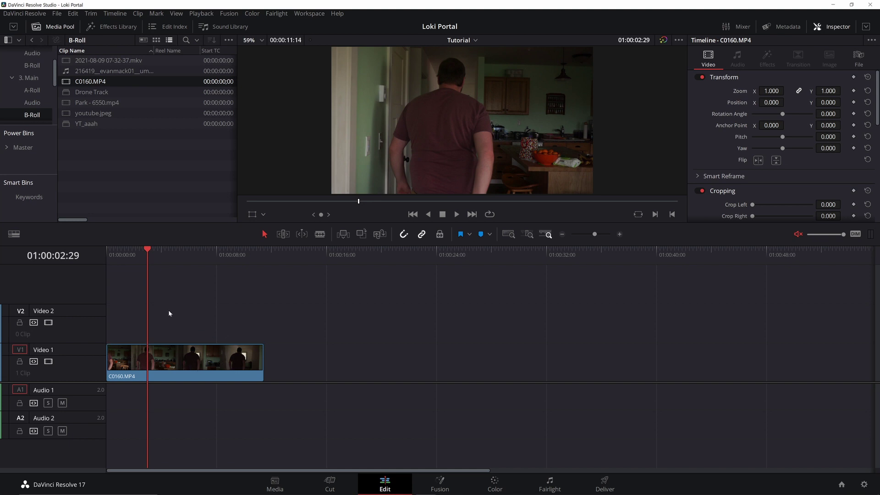
left_click_drag(142, 251, 118, 251)
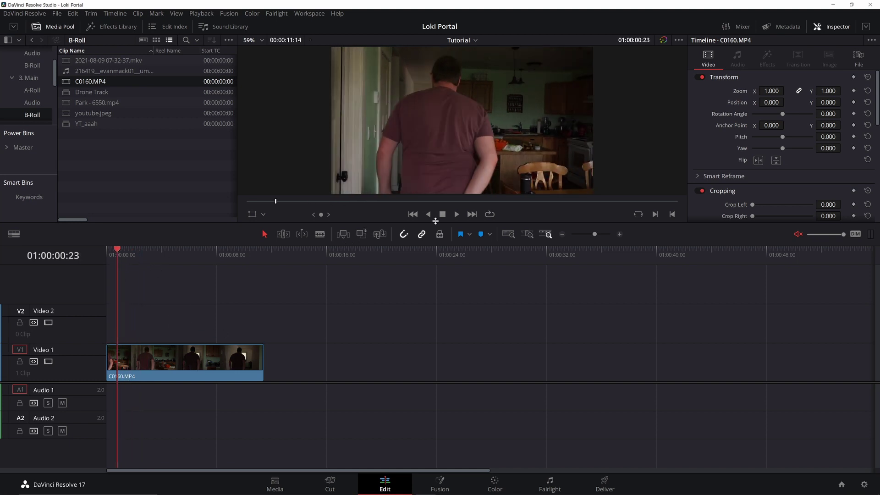
key("space")
Step: Examine the trimmed clip's frame range on the Fusion page, then return to the Edit page
left_click(440, 482)
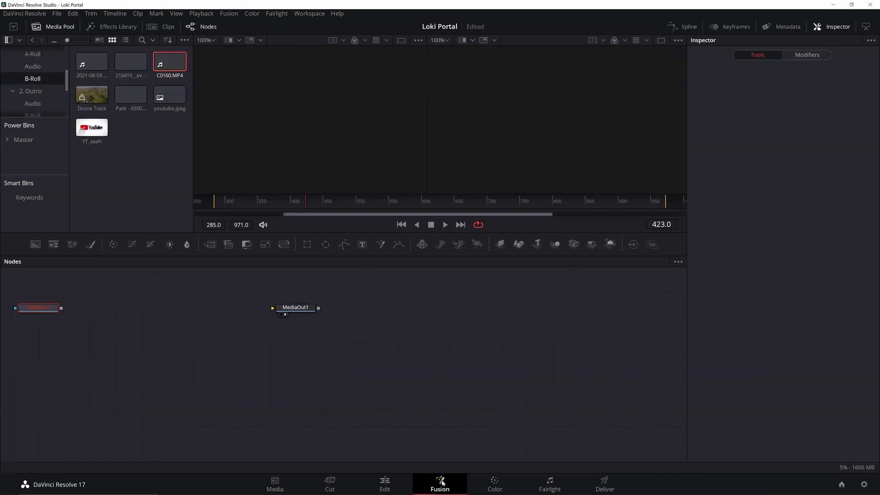
left_click_drag(500, 209, 658, 207)
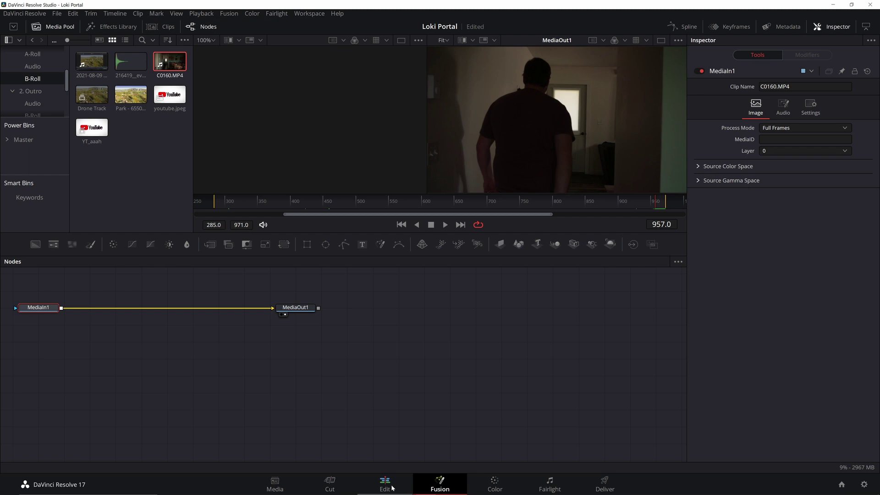
left_click(392, 486)
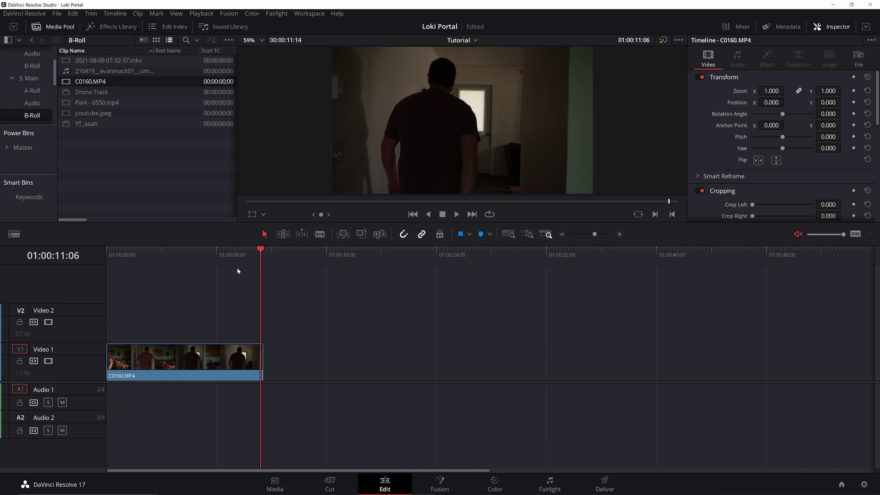
Step: Convert the C0160.MP4 clip on Video 1 into a compound clip named tut30
left_click(208, 361)
right_click(208, 360)
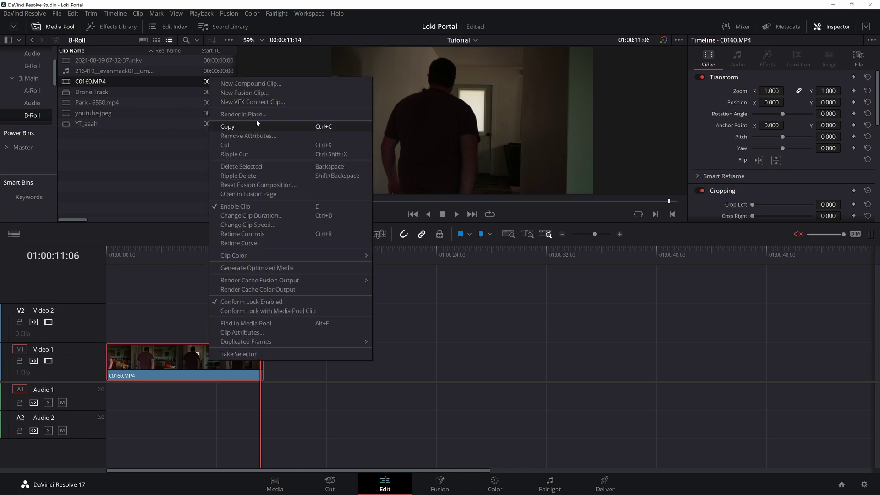
left_click(261, 84)
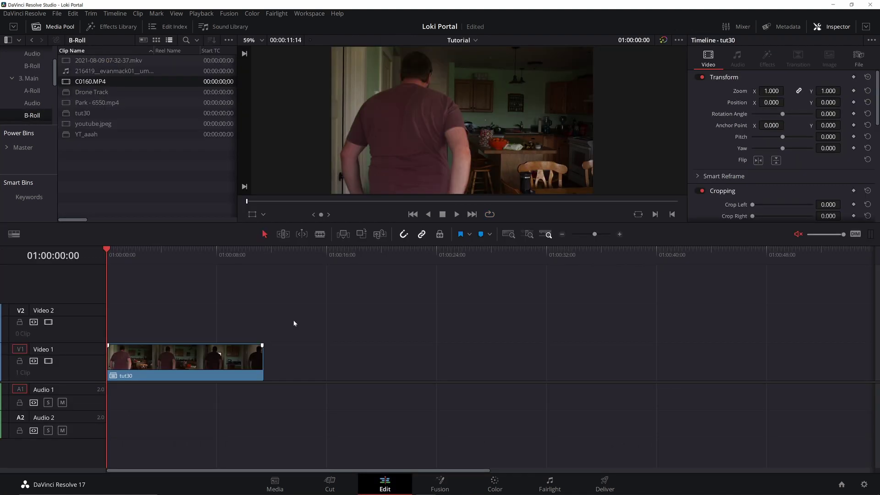
Step: Stabilize the tut30 compound clip using the Similarity mode
left_click(193, 366)
mouse_move(408, 202)
left_mouse_down()
mouse_move(422, 202)
mouse_move(396, 203)
mouse_move(415, 202)
left_mouse_up()
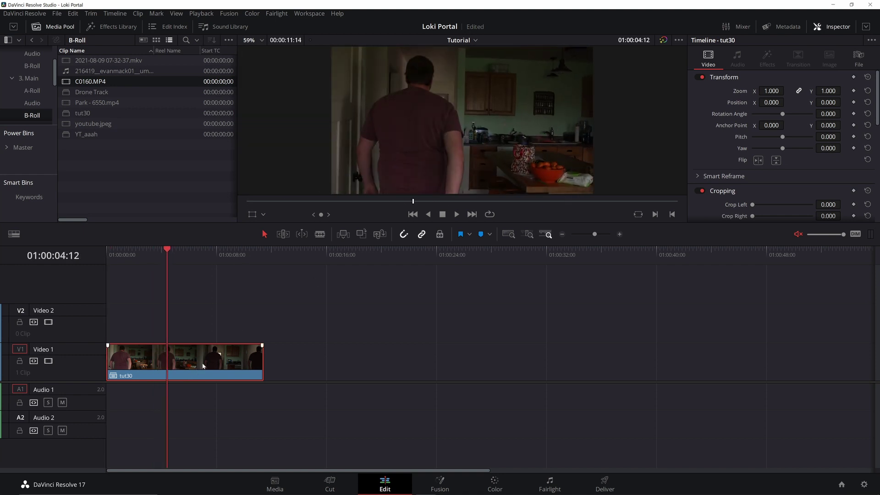
scroll(810, 164, "down", 5)
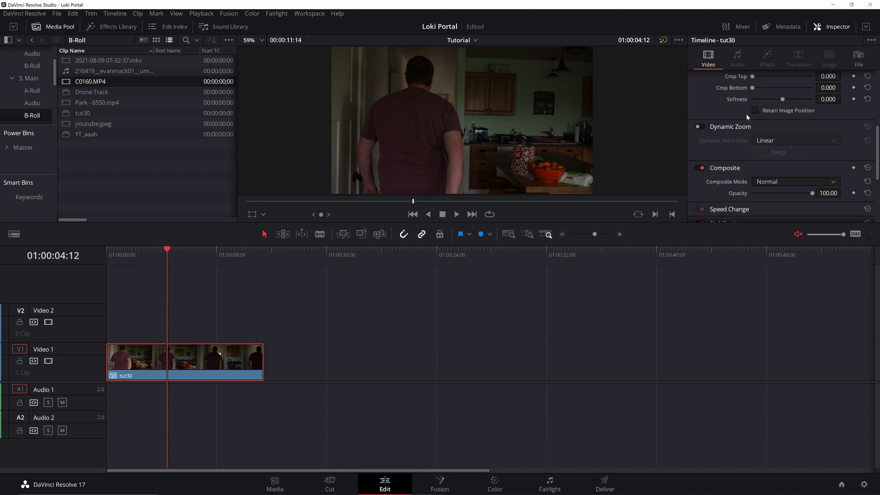
scroll(784, 153, "down", 2)
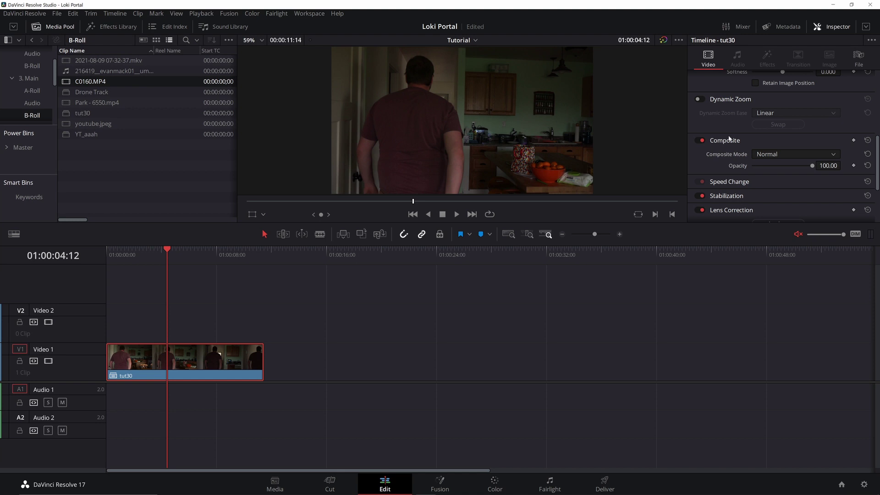
left_click(741, 196)
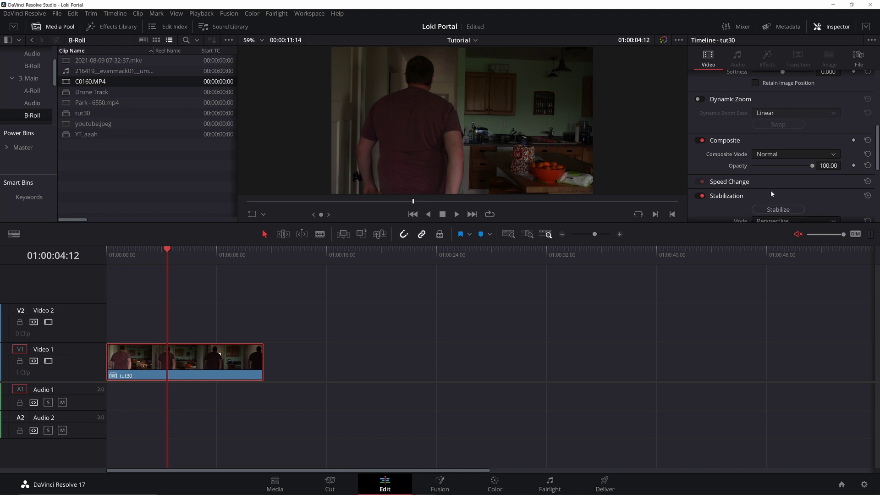
scroll(773, 194, "down", 2)
left_click(793, 193)
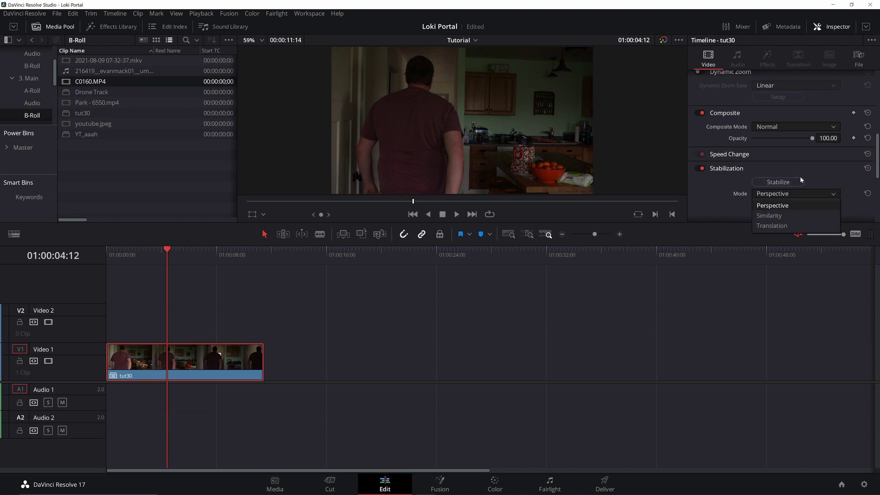
left_click(774, 220)
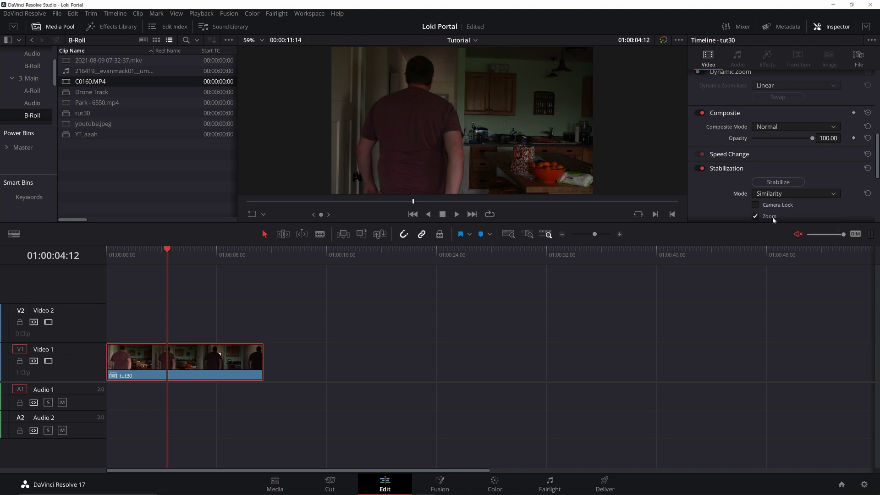
left_click(780, 182)
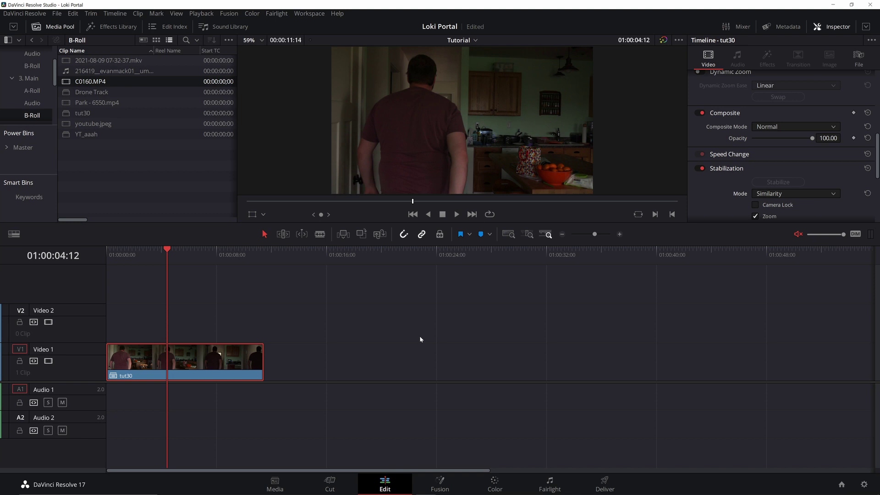
Step: Open tut30 in Fusion and insert a Transform node between MediaIn1 and MediaOut1
left_click(440, 485)
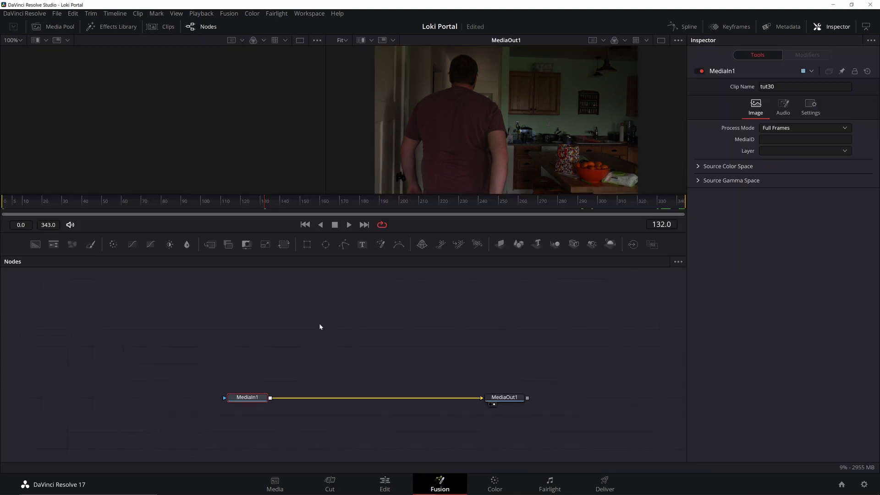
left_click(222, 395)
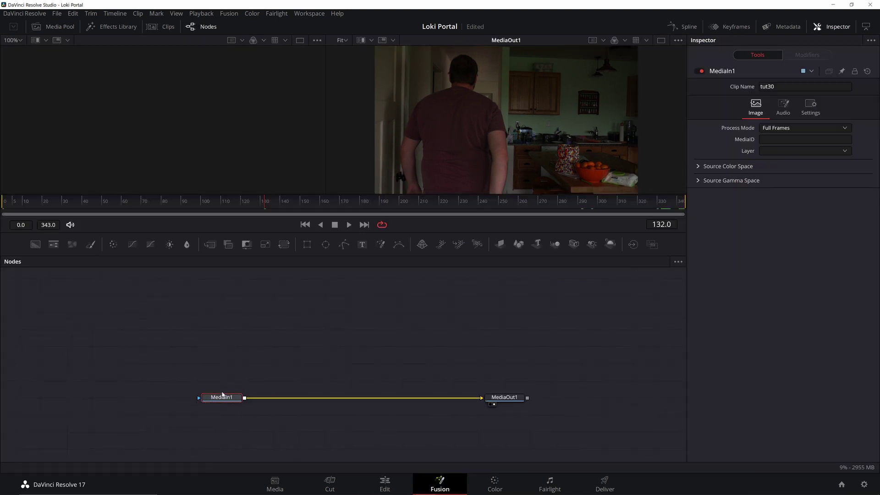
key("shift+space")
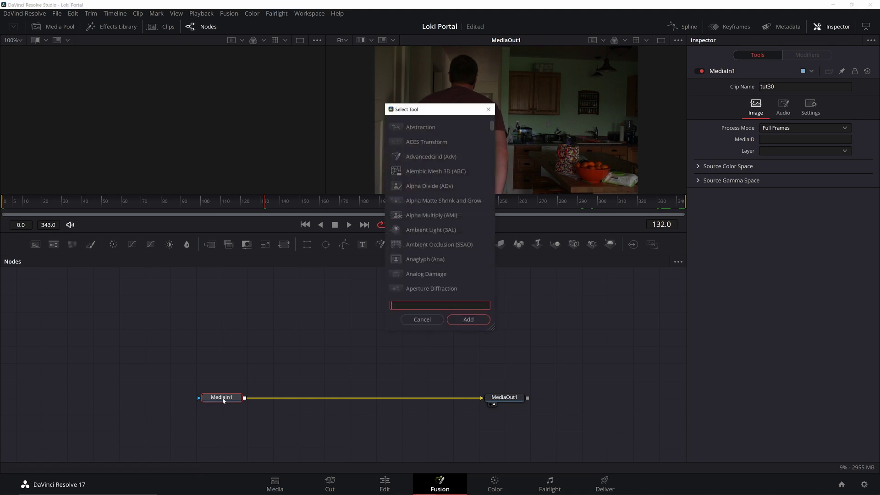
type("xf")
key("Return")
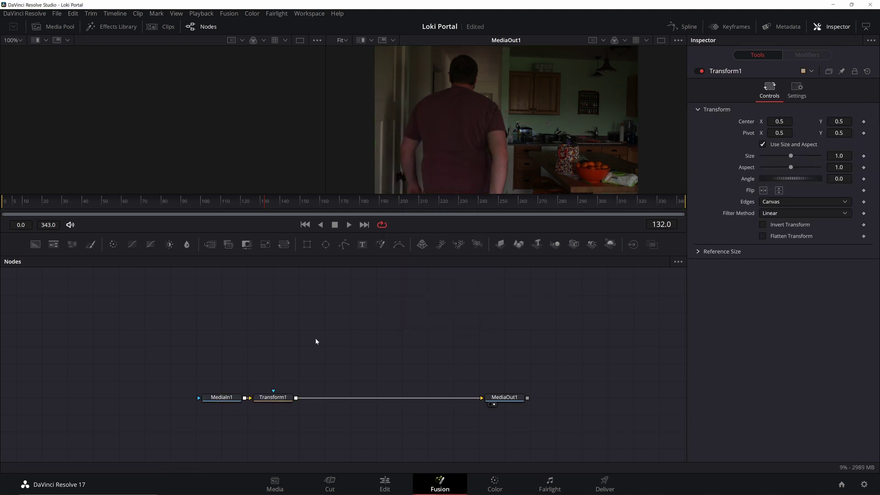
Step: Add a Background node masked by a Rectangle and merge it over the Transform1 output
left_click(36, 244)
left_click_drag(324, 350, 298, 398)
left_click(307, 245)
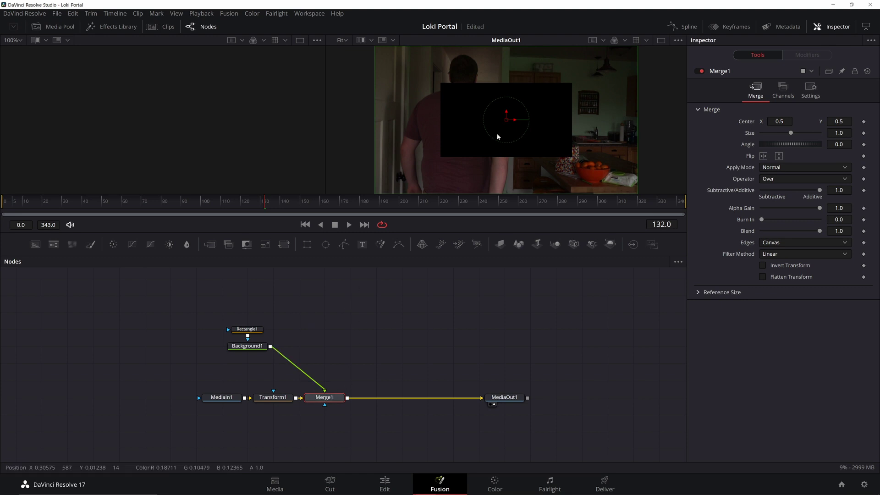
Step: Shape the rectangle into a vertical strip about 0.155 wide and 1.107 high, and move it to the door frame at frame 172
left_click(247, 329)
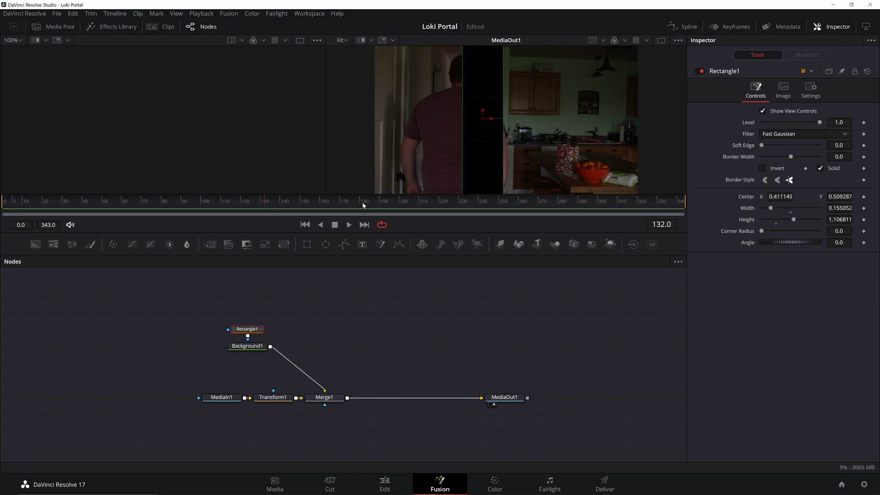
left_click_drag(225, 201, 344, 202)
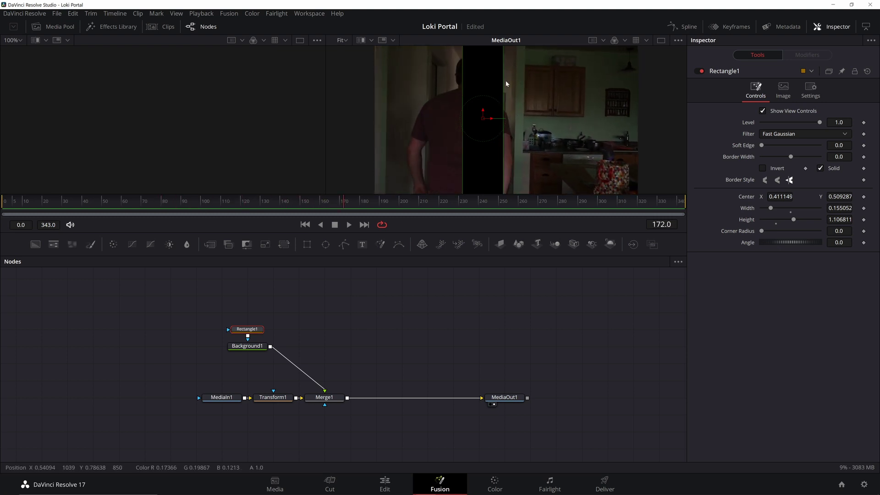
left_click_drag(492, 119, 502, 120)
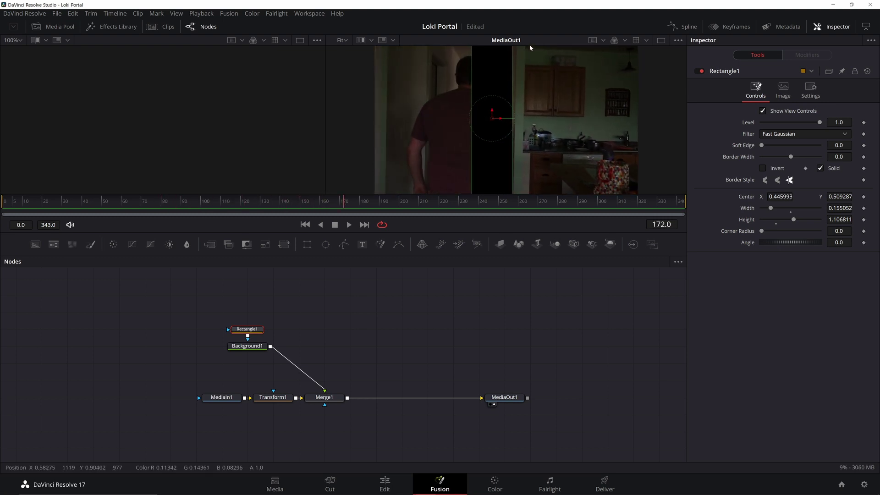
Step: Rotate the footage to an angle of 1.3 in Transform1 and align the strip with the door frame at about X 0.453
left_click(275, 398)
left_click_drag(807, 178, 811, 178)
left_click(545, 130)
scroll(544, 130, "up", 3)
scroll(556, 137, "down", 4)
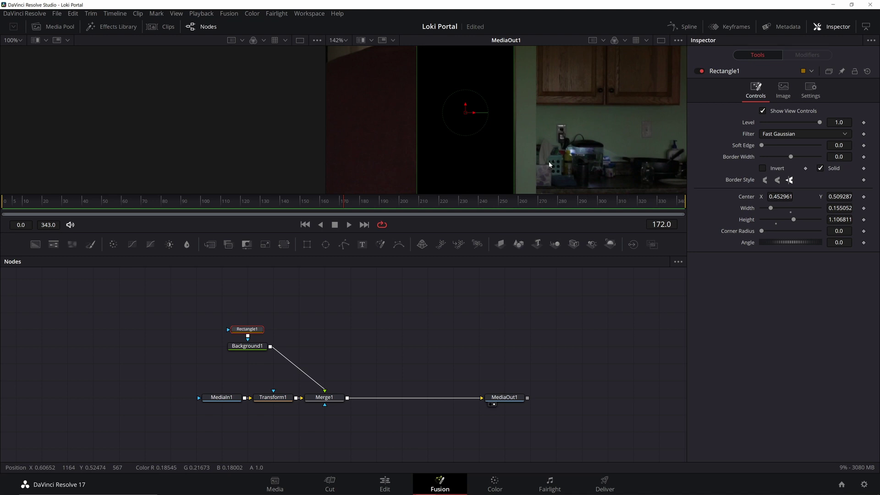
scroll(539, 146, "down", 5)
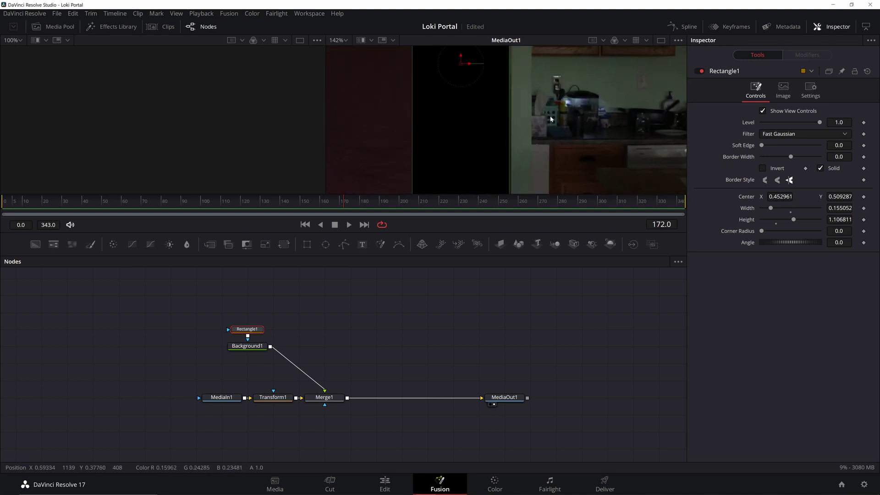
scroll(558, 127, "up", 1)
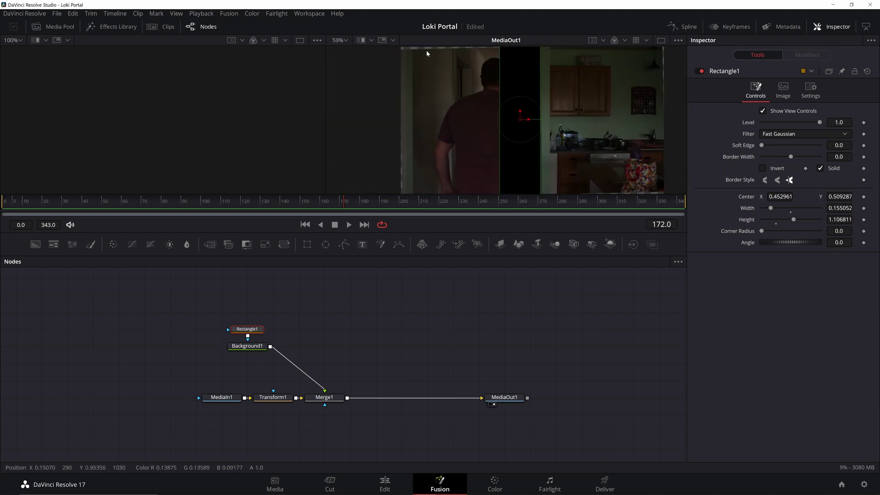
Step: Set Transform1's size to 1.04 and remove Merge1, moving the Background and Rectangle nodes aside
left_click(271, 397)
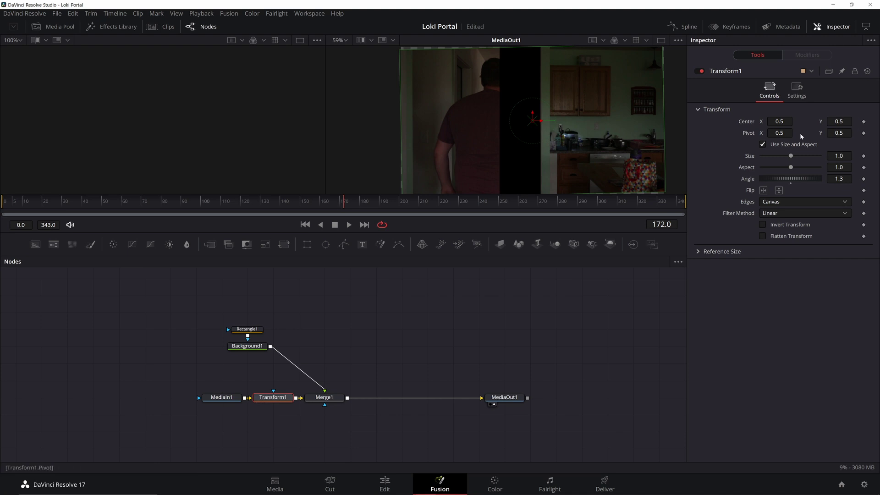
left_click(839, 156)
type("4")
key("Return")
mouse_move(303, 311)
left_mouse_down()
mouse_move(222, 365)
mouse_move(222, 353)
left_mouse_up()
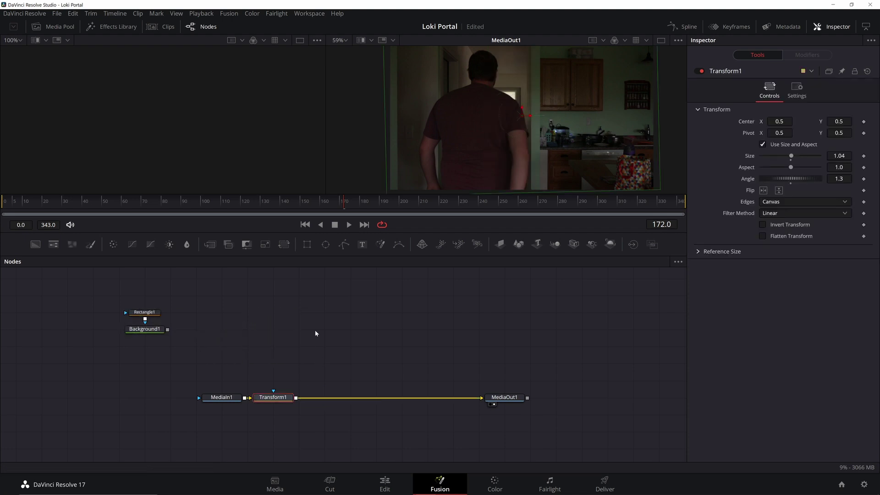
Step: Merge the rectangle-masked Background strip back over the Transform1 output
left_click(326, 325)
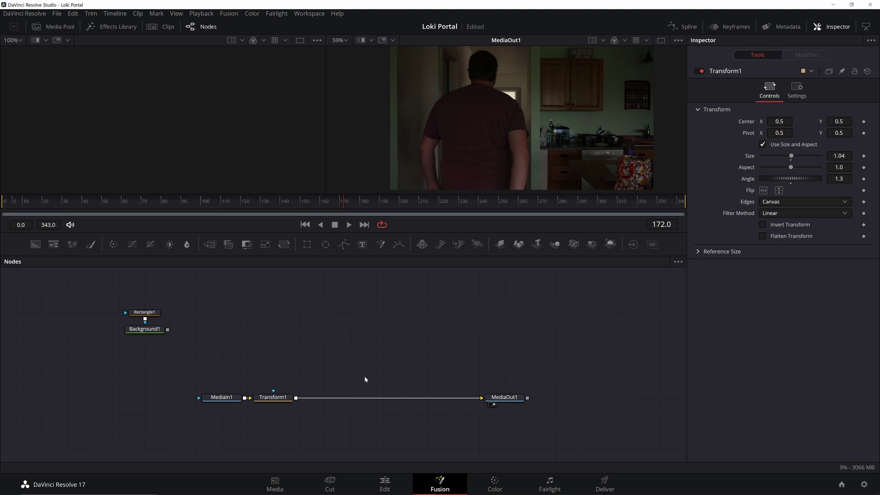
left_click_drag(181, 288, 128, 348)
left_click_drag(160, 331, 295, 398)
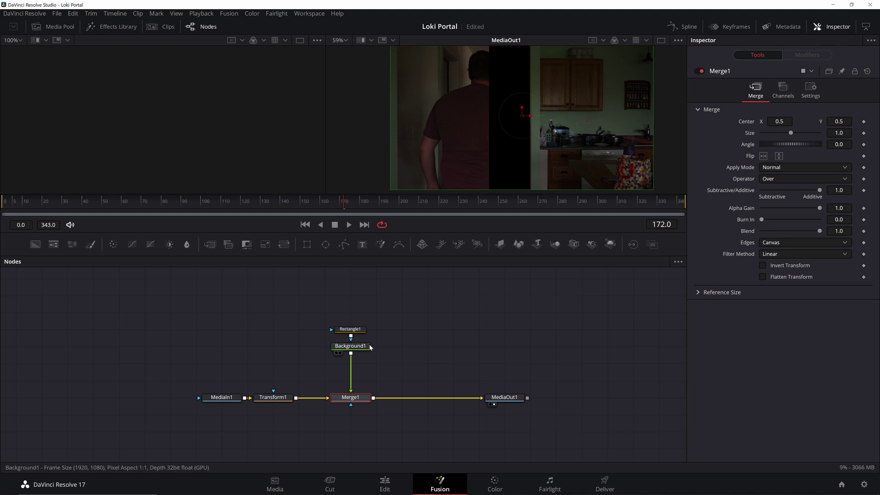
left_click(434, 356)
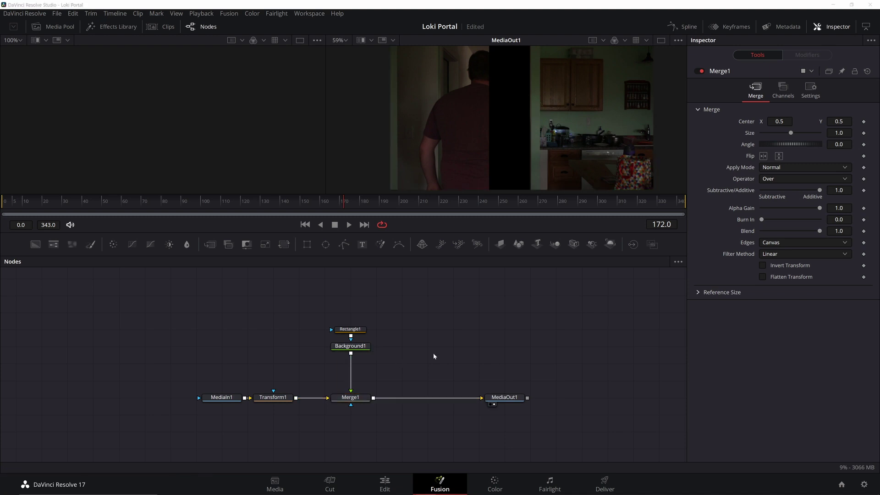
Step: Add a Lens Distort node between Transform1 and Merge1
key("shift+space")
type("lens")
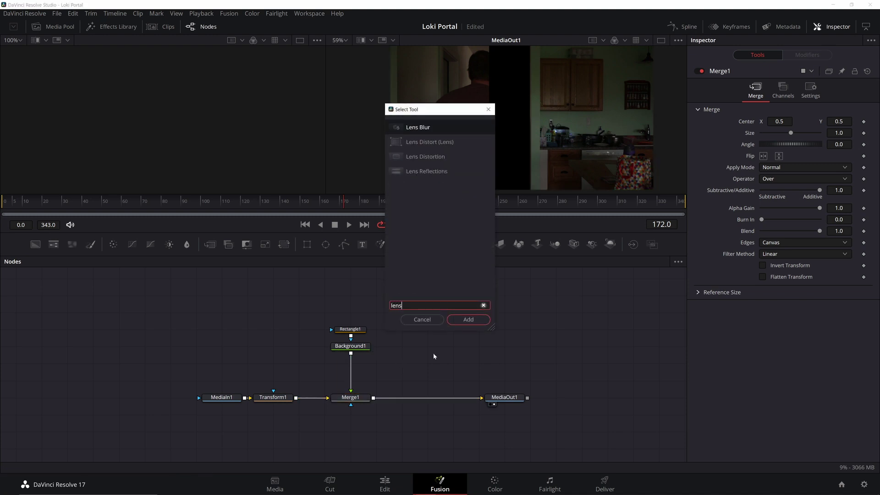
key("ctrl+a")
type("Lens Distort")
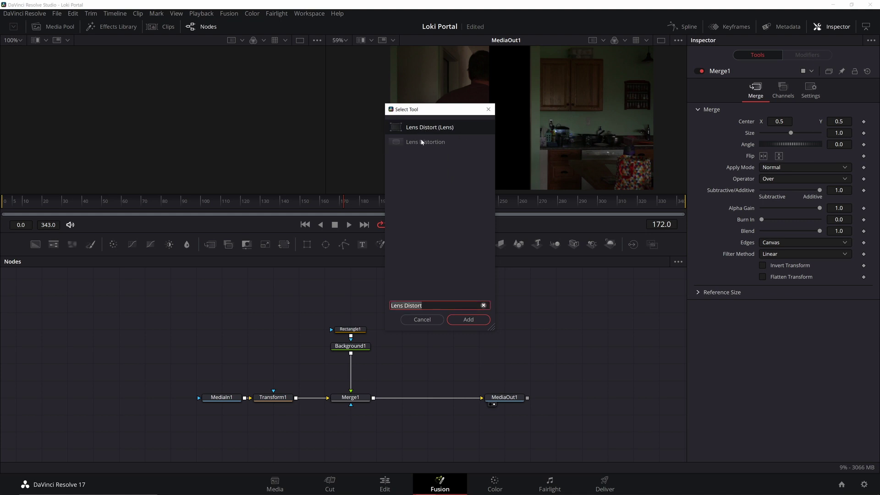
left_click(469, 319)
left_click_drag(445, 351, 341, 401)
Step: Try a distortion of about 0.056 in the 3DE Classic LD Model and reset it to 0
left_click(729, 160)
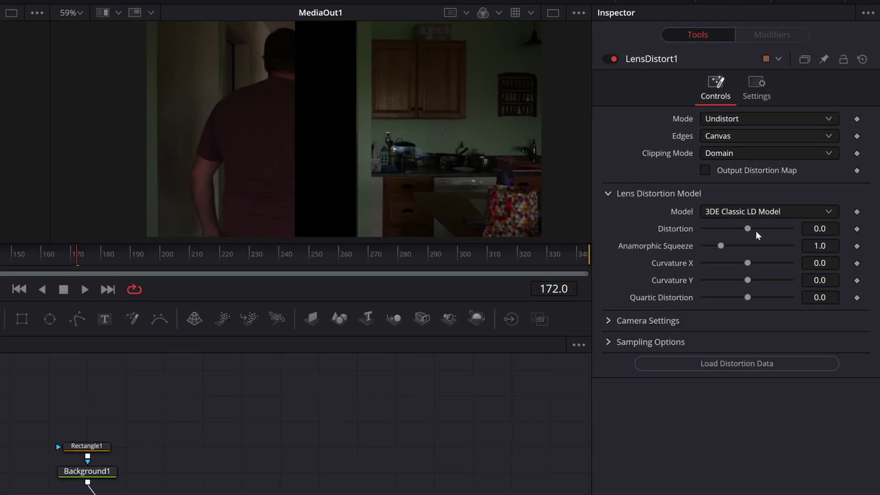
left_click_drag(748, 228, 762, 216)
left_click_drag(801, 178, 795, 182)
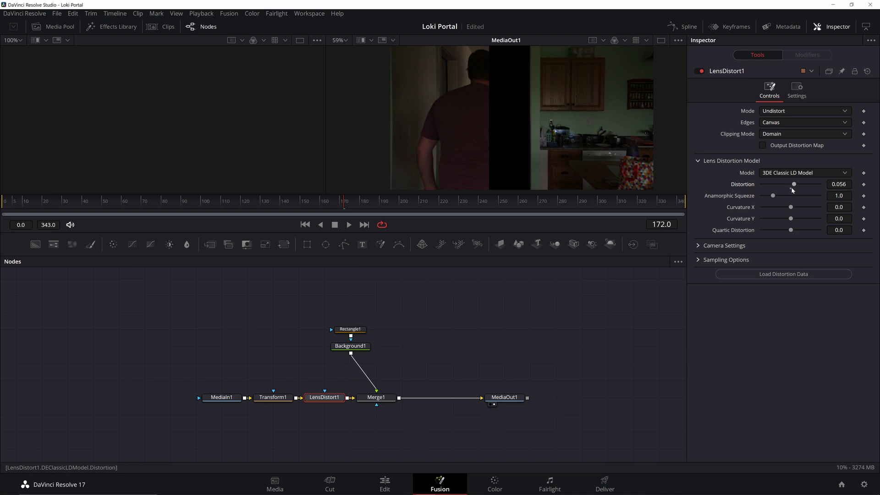
double_click(790, 190)
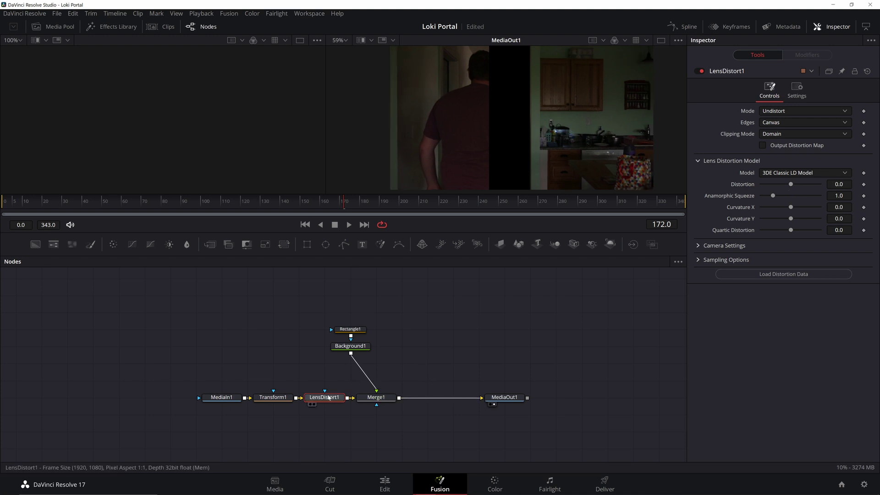
Step: Delete the LensDistort1 node, then disconnect Merge1 and move it aside with the Background and Rectangle nodes
left_click_drag(329, 397, 298, 364)
key("Delete")
left_click_drag(423, 395, 331, 316)
left_click_drag(374, 379, 247, 346)
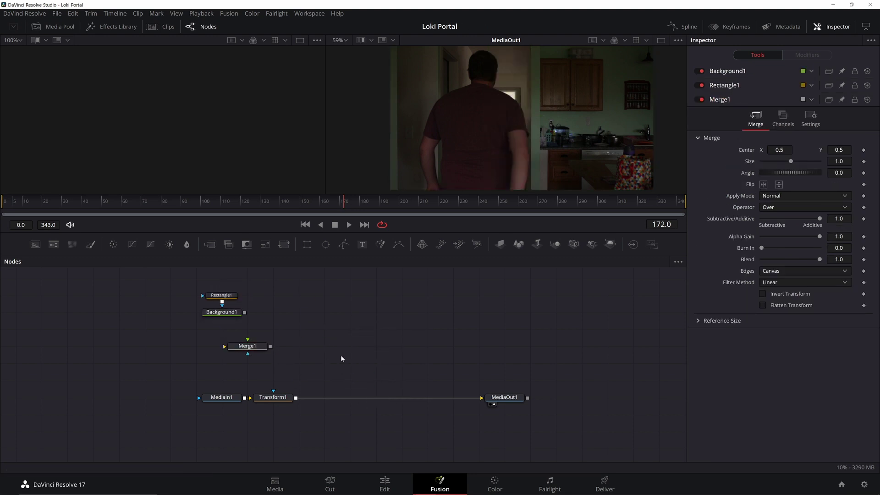
Step: Add a Camera Tracker node and feed it from the Transform1 output
key("shift+space")
type("camer")
key("Down")
key("Down")
key("Down")
key("Return")
left_click_drag(296, 398, 328, 346)
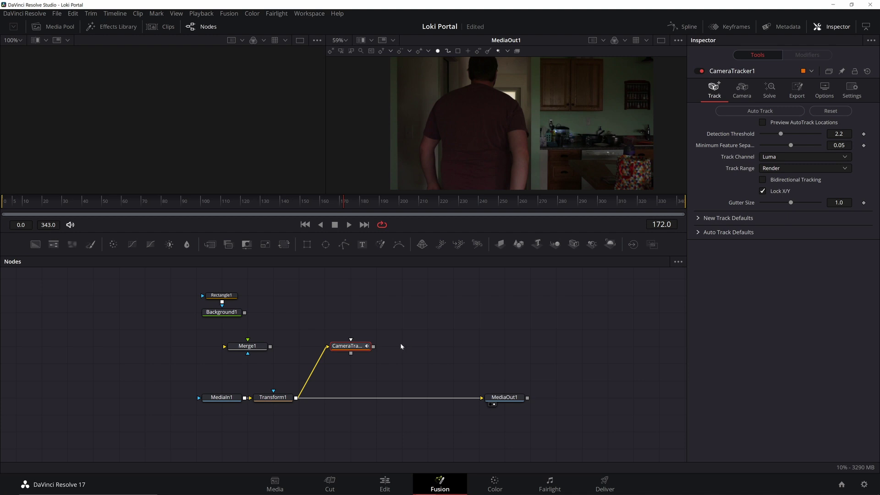
Step: Add a Merge3D node after the camera tracker and show it in the free viewer
key("shift+space")
type("merge3d")
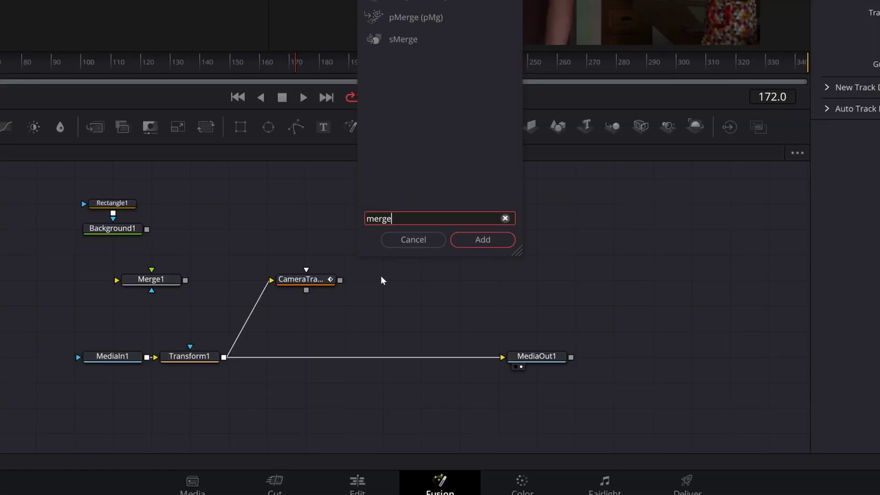
key("Return")
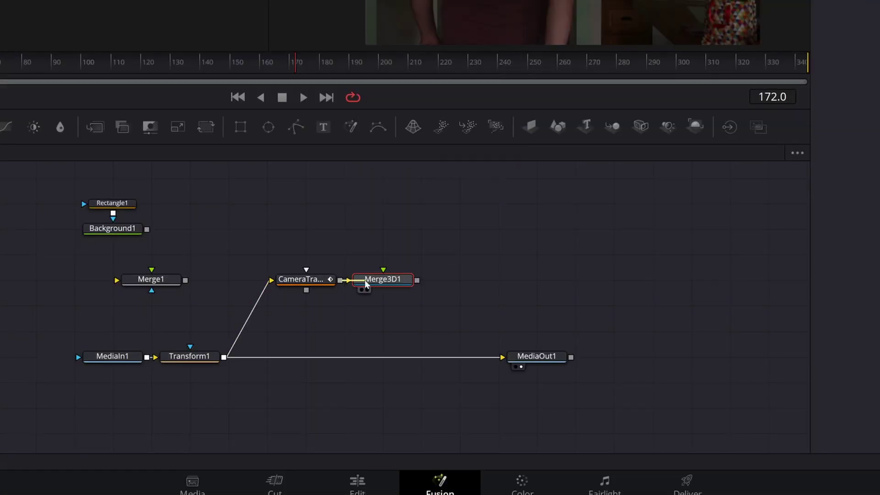
left_click_drag(340, 281, 375, 286)
left_click_drag(305, 292, 351, 283)
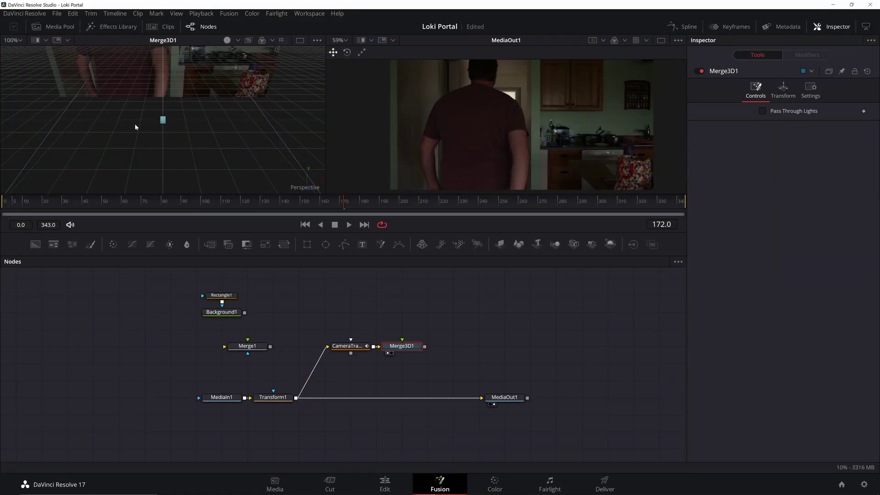
Step: Run Auto Track on the clip in CameraTracker1 and scrub through the footage to check the tracks
left_click(347, 346)
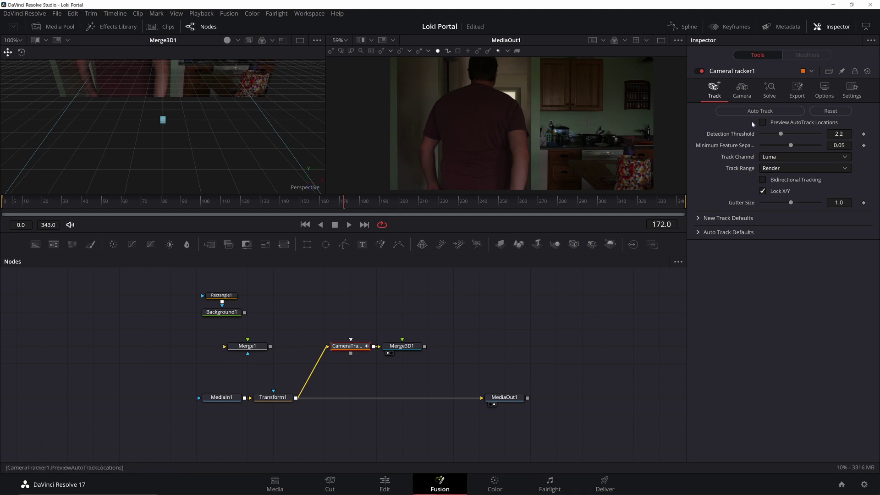
left_click(760, 111)
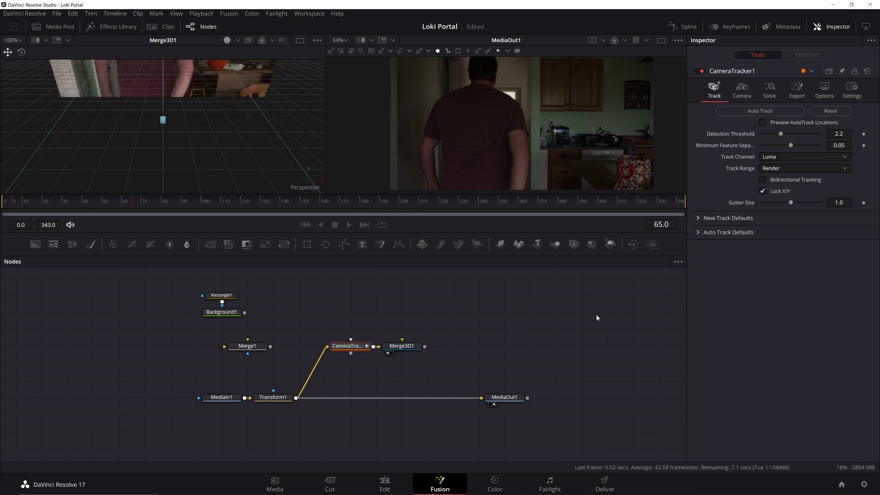
left_click(769, 89)
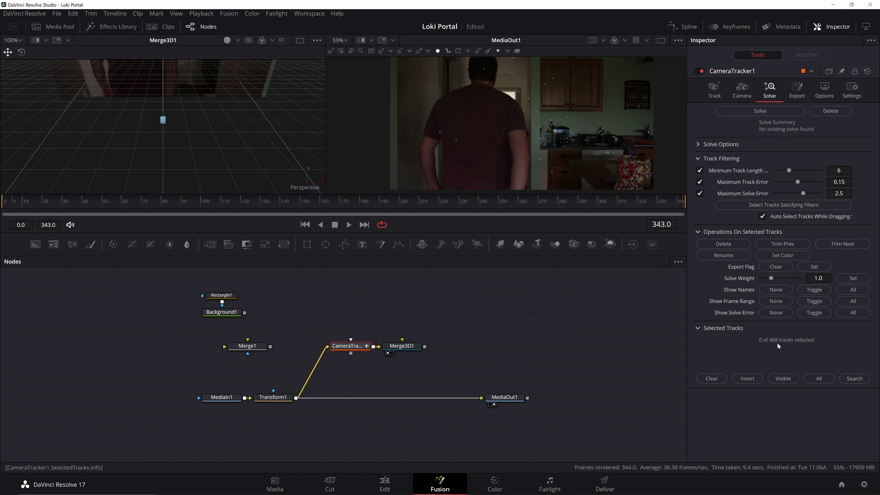
left_click_drag(46, 200, 190, 202)
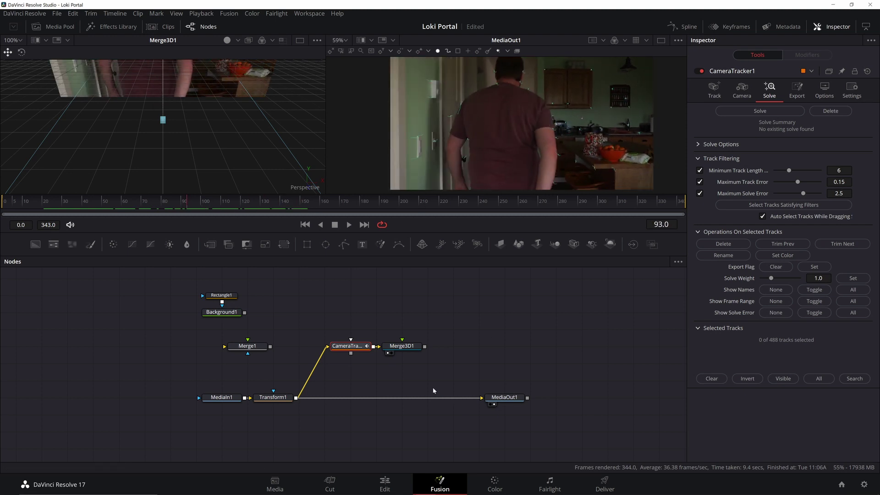
Step: Connect a Polygon mask to the camera tracker and draw it around the man at frame 0
left_click(344, 244)
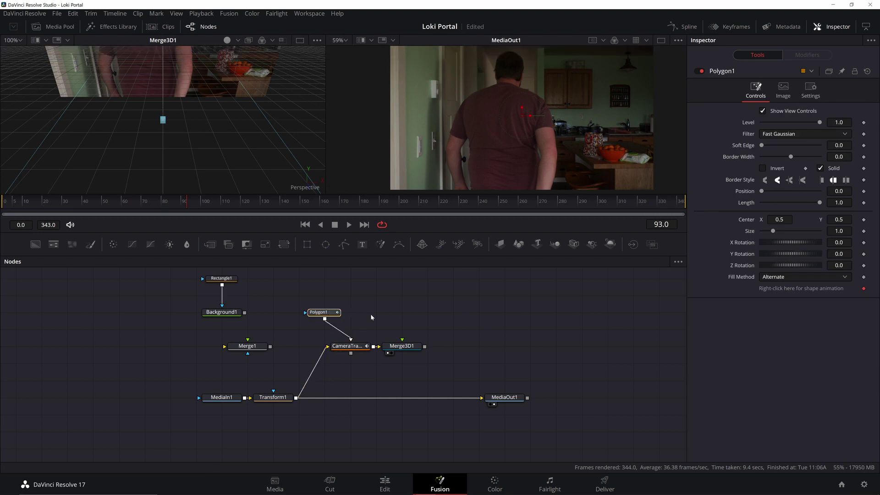
left_click(70, 200)
left_click_drag(57, 198, 4, 201)
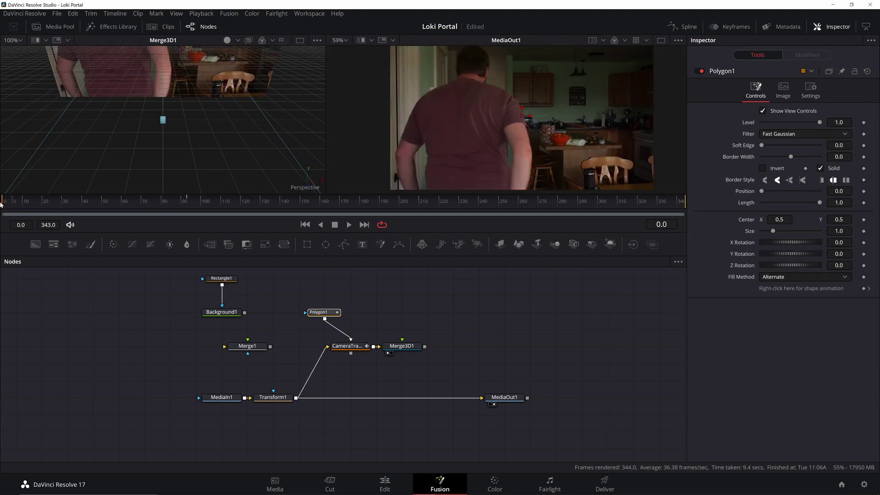
left_click(401, 191)
left_click(417, 91)
scroll(426, 106, "up", 3)
left_click(443, 143)
left_click(449, 115)
left_click(478, 110)
left_click(494, 134)
left_click(496, 143)
scroll(458, 160, "down", 3)
left_click(376, 178)
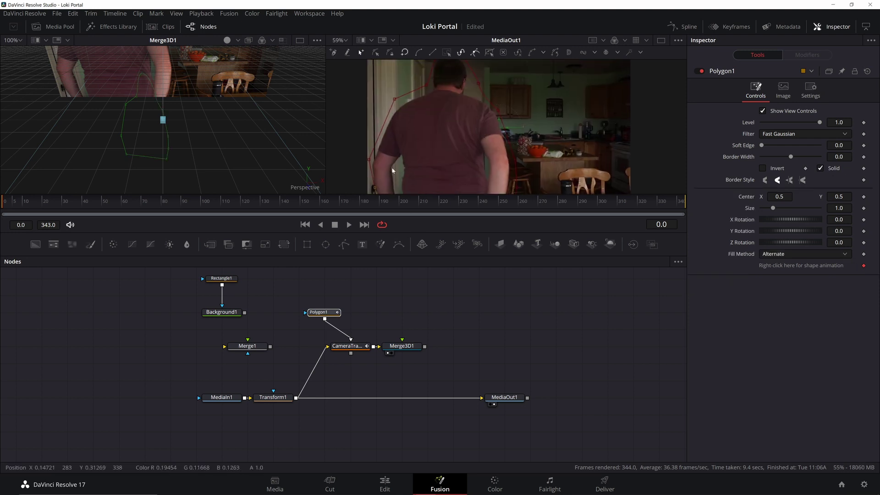
scroll(417, 165, "down", 2)
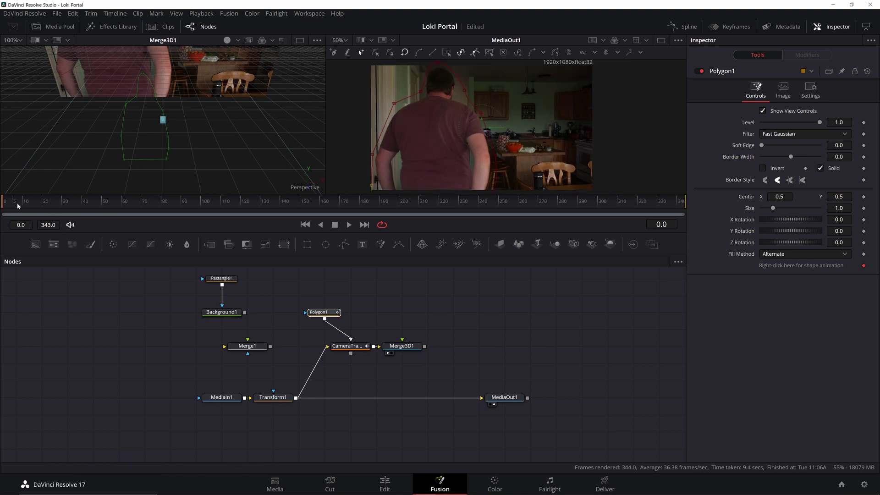
Step: Keyframe the polygon around the man at frame 22 and at further frames through frame 343
left_click_drag(12, 205, 48, 205)
scroll(628, 135, "down", 2)
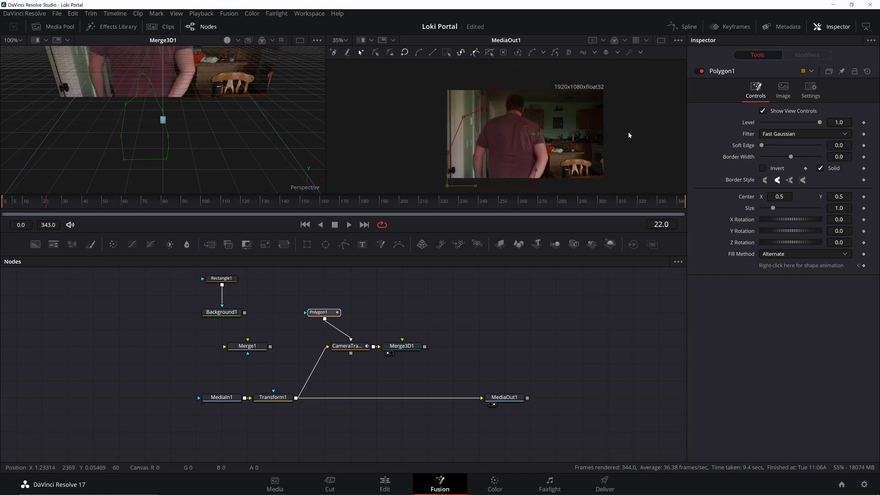
left_click(535, 155)
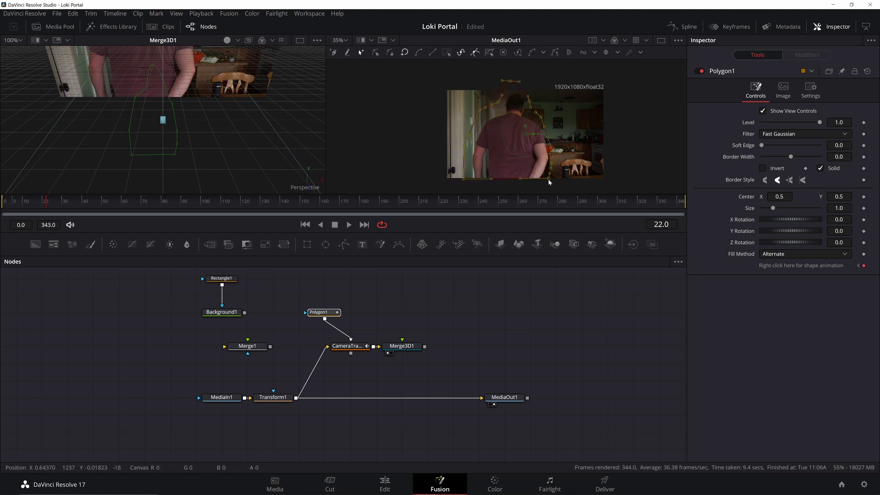
left_click_drag(73, 204, 257, 205)
left_click_drag(363, 203, 683, 203)
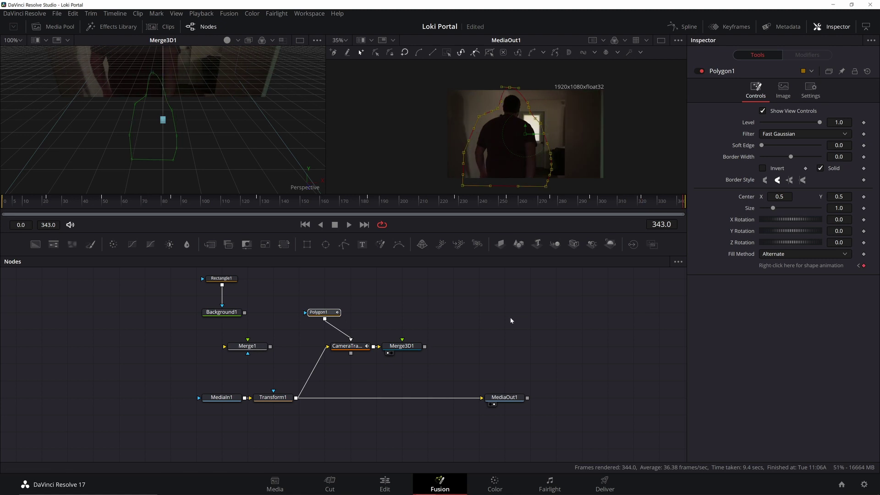
Step: Solve the camera in CameraTracker1
left_click(350, 347)
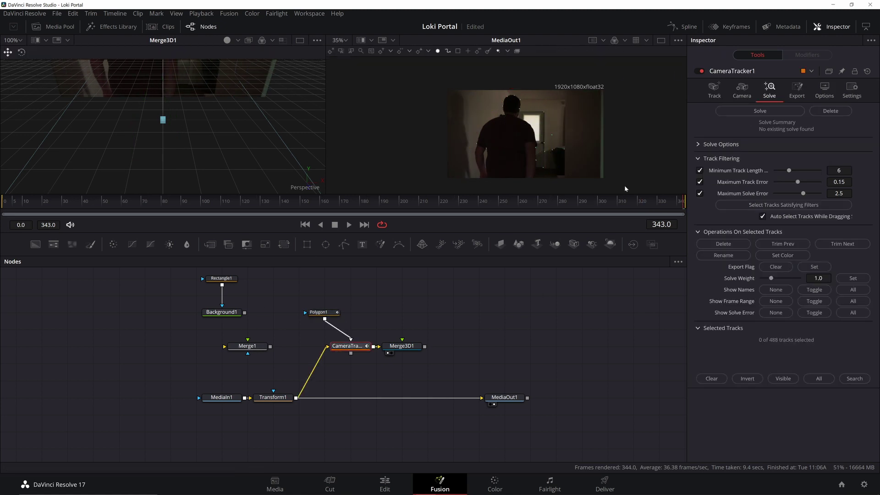
left_click(775, 114)
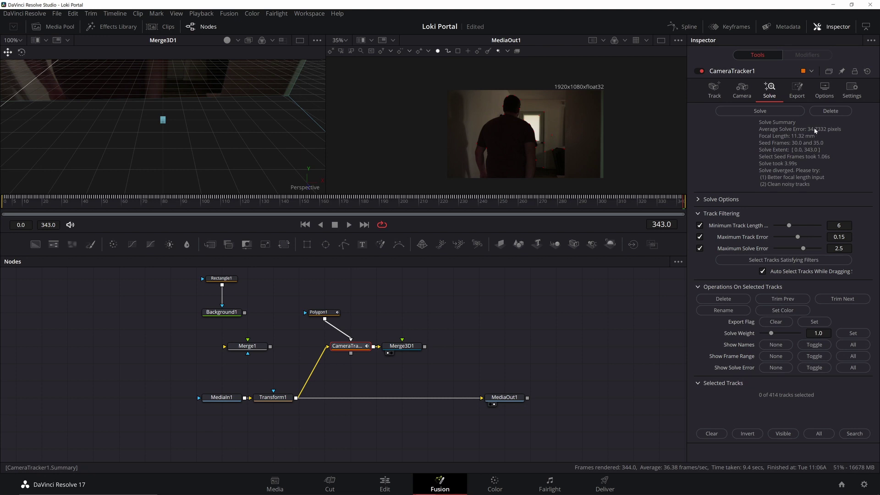
Step: Rerun Auto Track with the polygon mask connected and scrub back to frame 143 to check the tracks
left_click(715, 89)
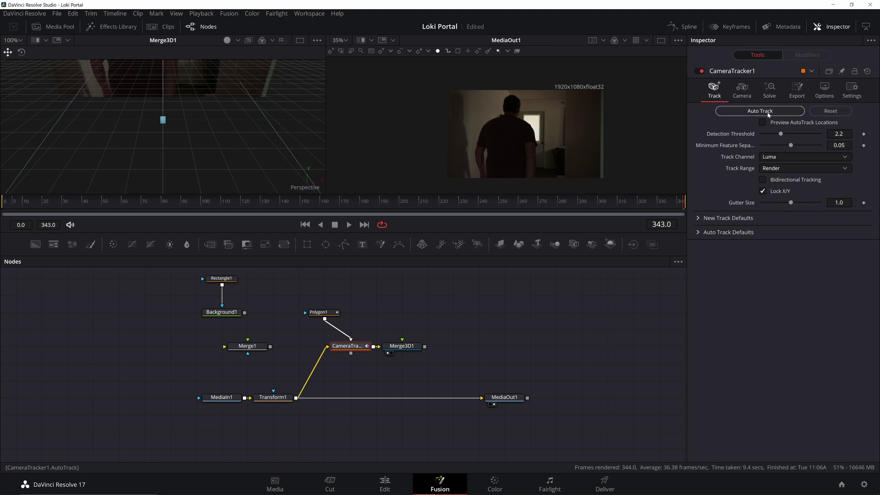
left_click(765, 112)
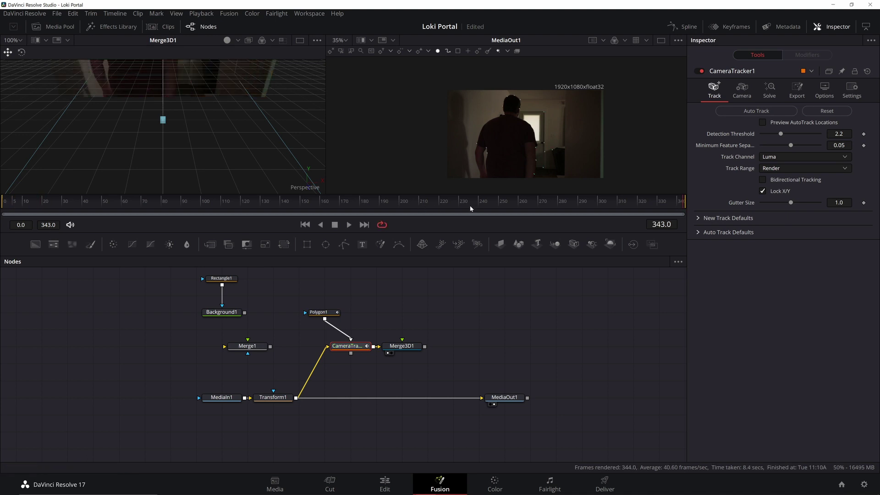
left_click_drag(465, 201, 285, 208)
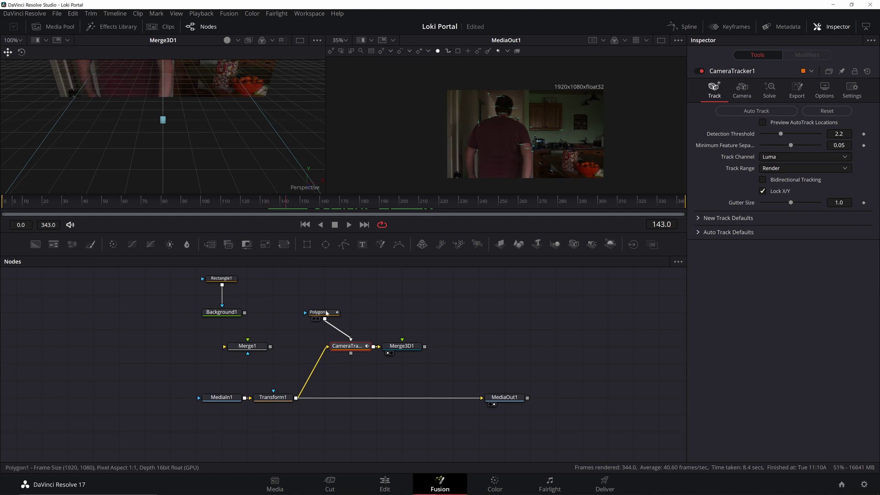
Step: Enable Preview AutoTrack Locations in the camera tracker and invert the Polygon1 mask
left_click(327, 313)
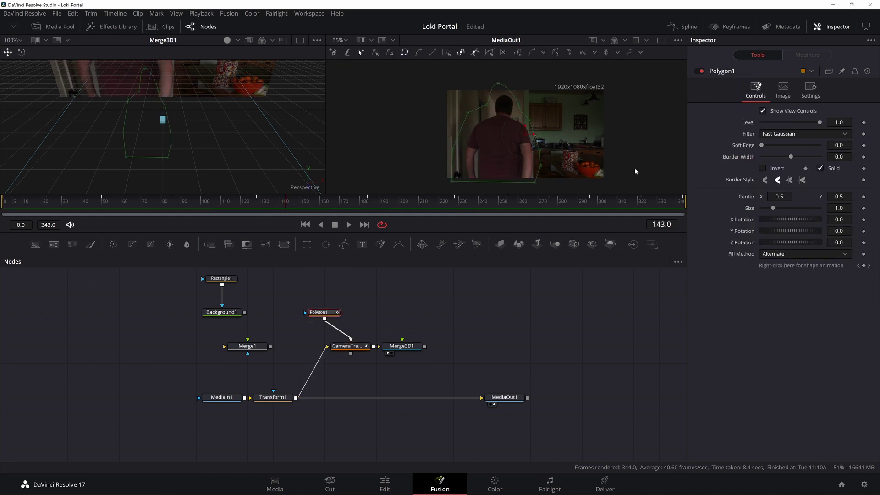
left_click(337, 349)
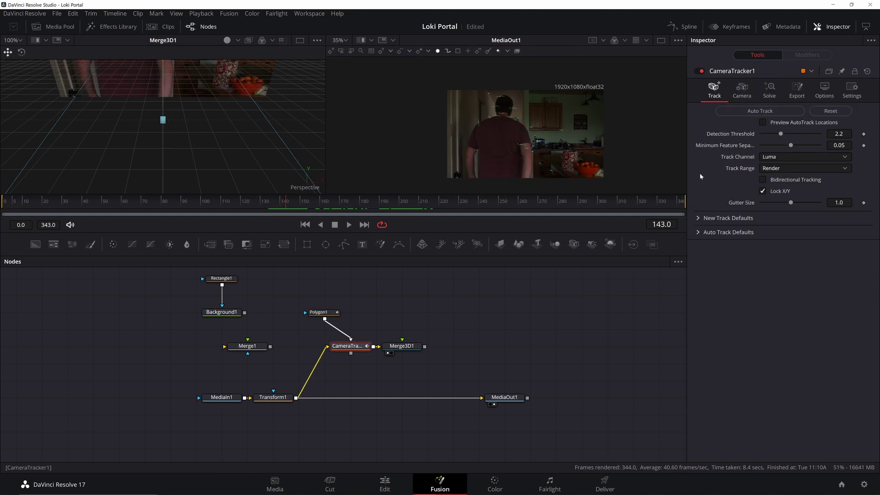
left_click(762, 122)
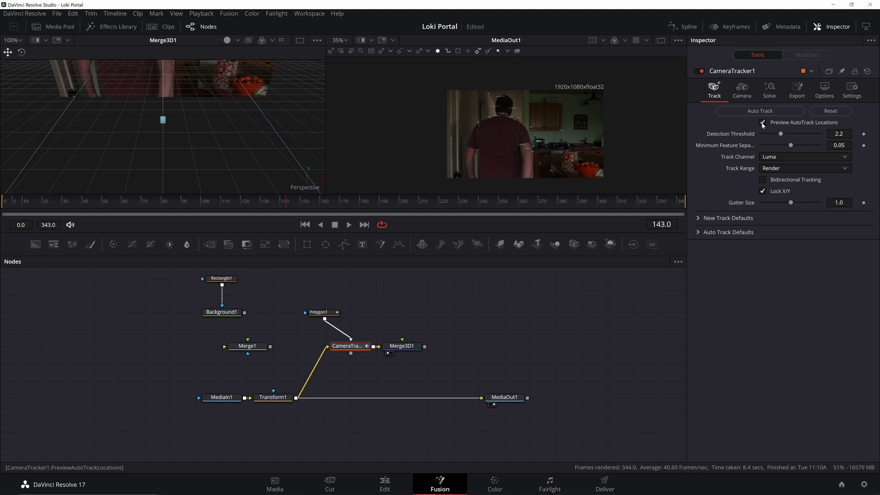
left_click(763, 123)
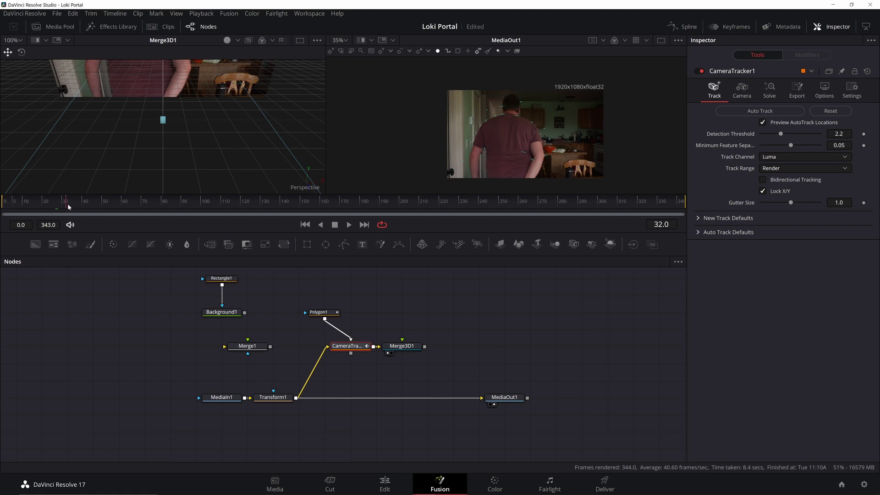
left_click(322, 313)
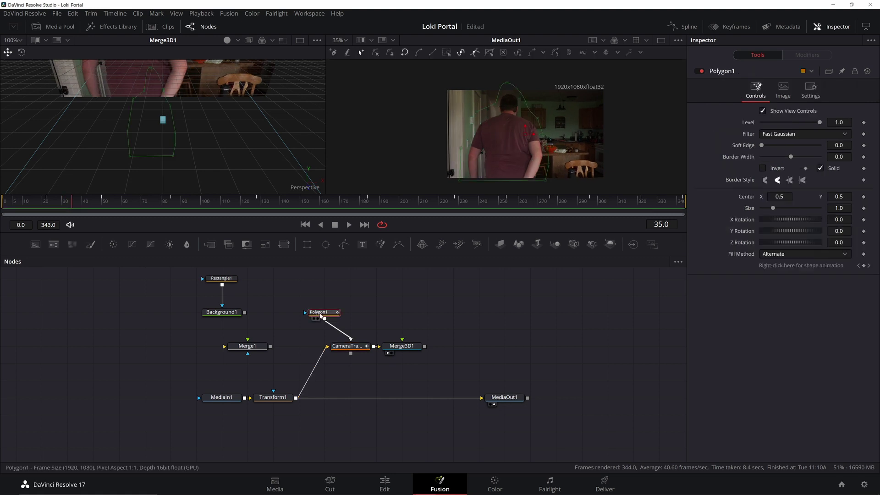
left_click(763, 168)
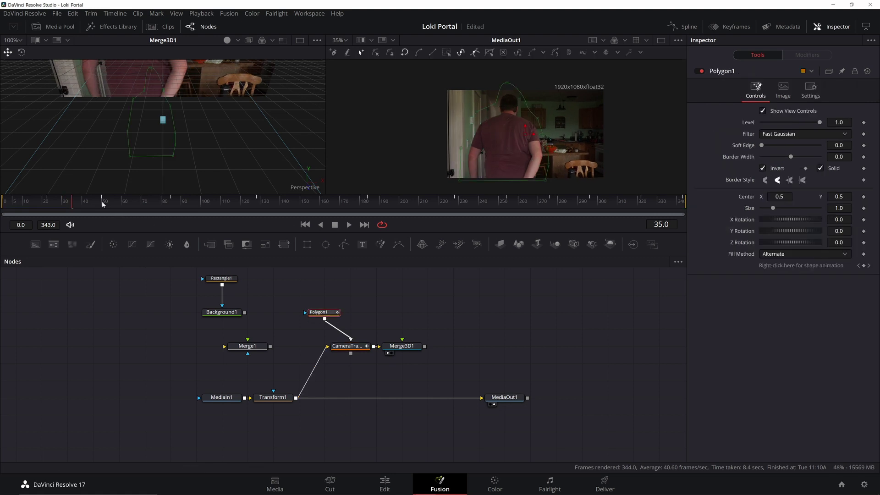
Step: Scrub through the footage with CameraTracker1 selected to check the masked tracks around the doorway
left_click(341, 353)
left_click_drag(527, 204, 561, 204)
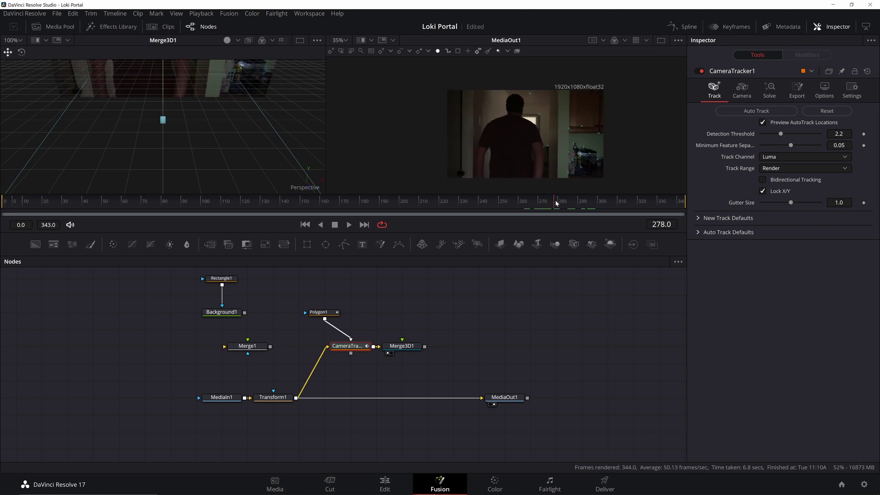
left_click(769, 90)
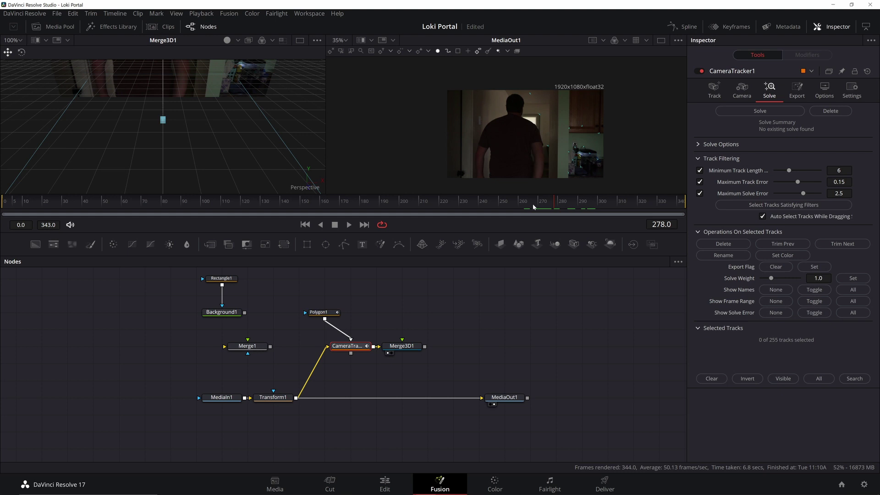
left_click_drag(533, 208, 491, 206)
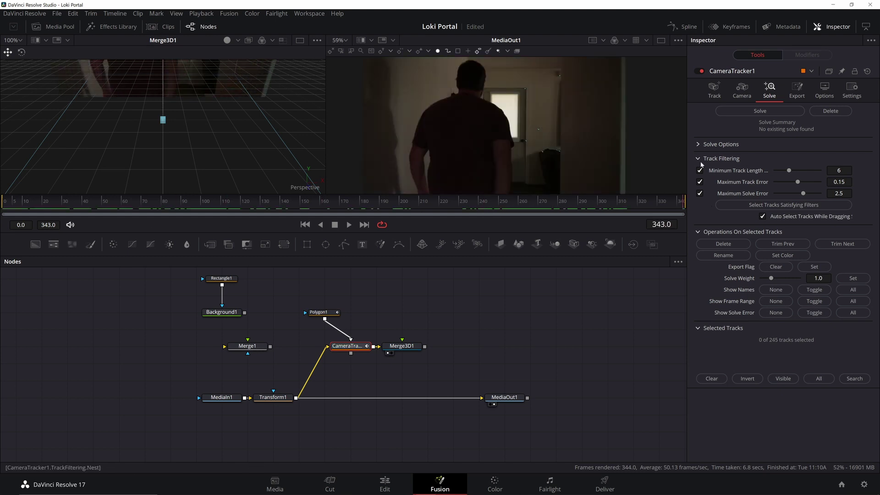
Step: Try to solve the camera in CameraTracker1 from the masked tracks
left_click(766, 111)
key("Return")
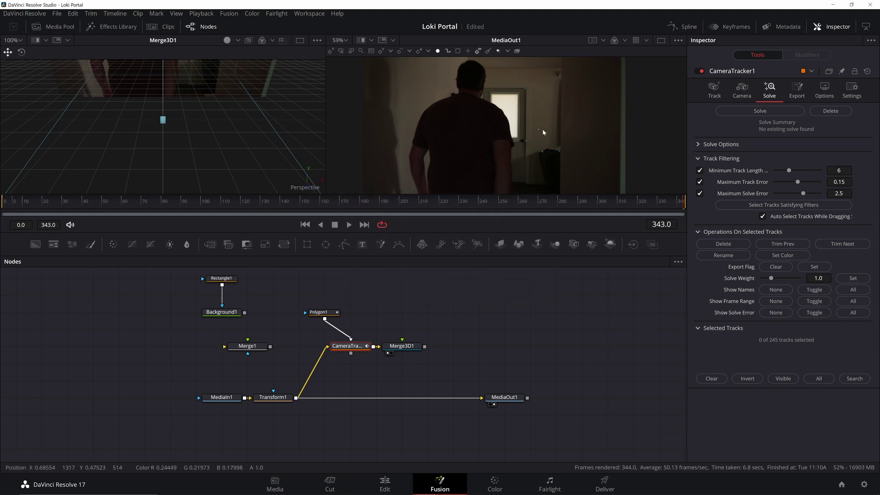
scroll(542, 128, "down", 2)
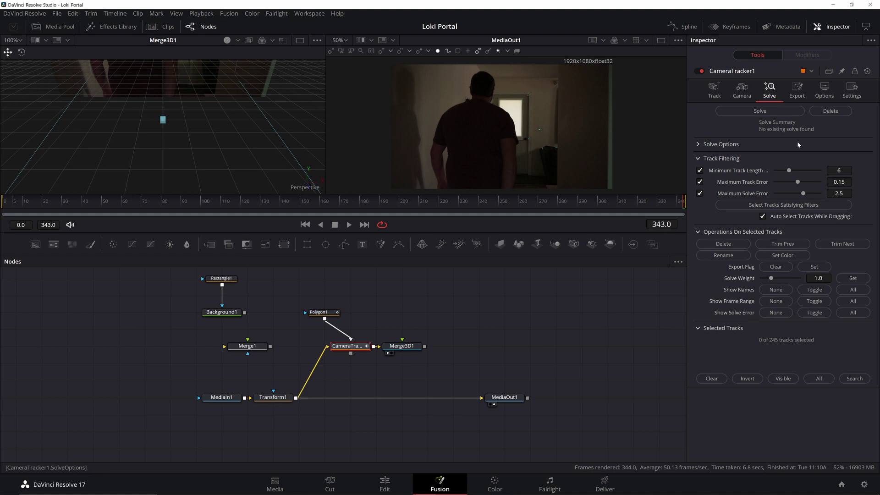
Step: Align Polygon1 above CameraTracker1, insert an Edge Detect node between Transform1 and CameraTracker1, view it, and set its Brightness to 5.0
left_click_drag(319, 312, 345, 312)
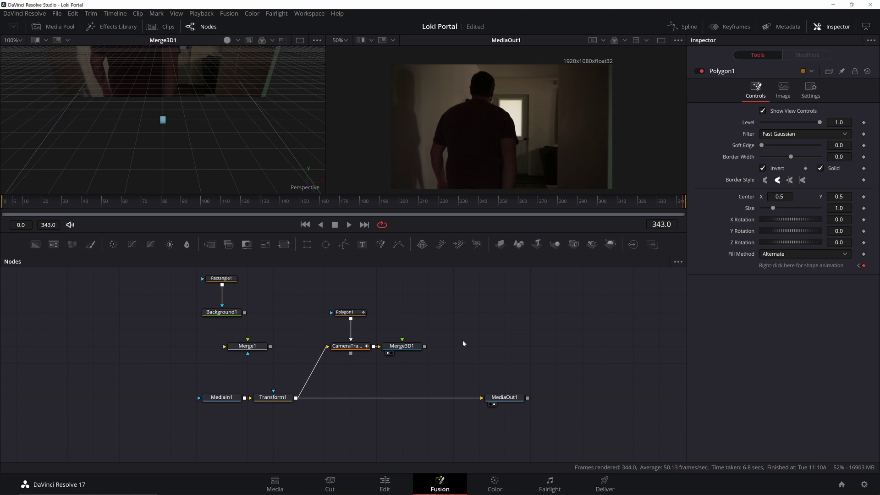
key("shift+space")
type("Merge 3D")
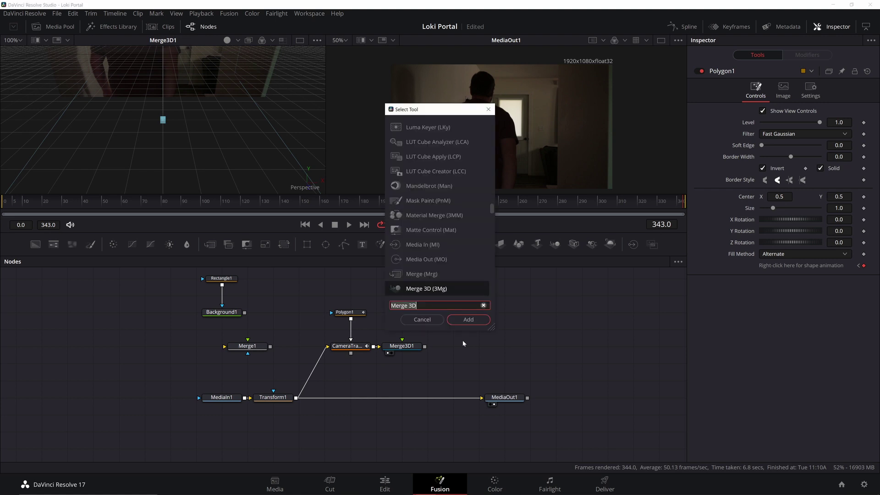
type("edge")
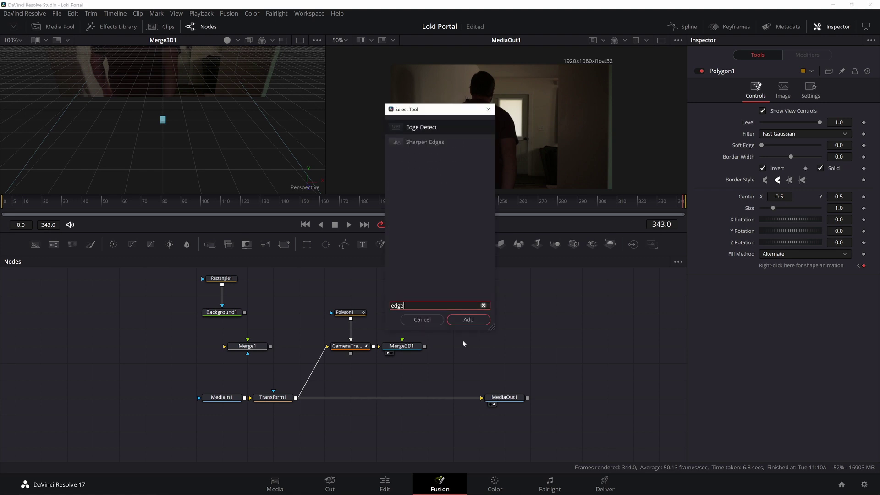
key("Return")
left_click_drag(457, 346, 330, 364)
key("1")
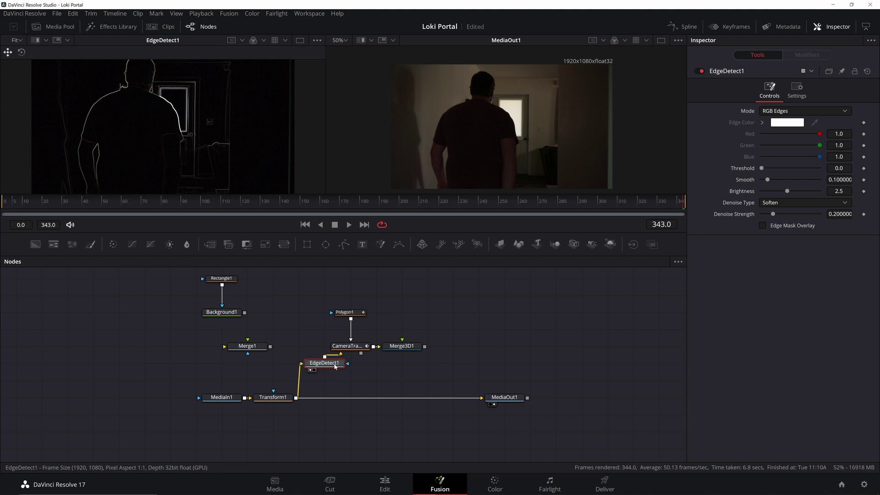
left_click_drag(325, 363, 298, 363)
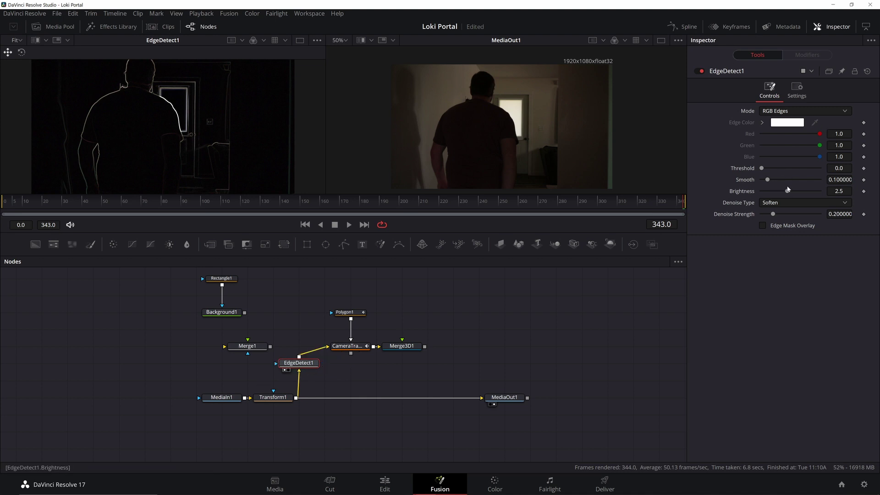
left_click_drag(787, 191, 821, 192)
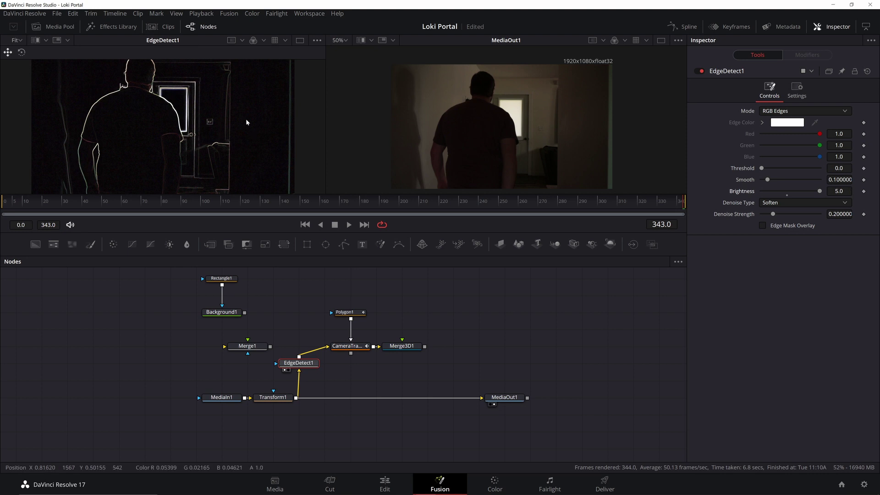
scroll(246, 118, "down", 1)
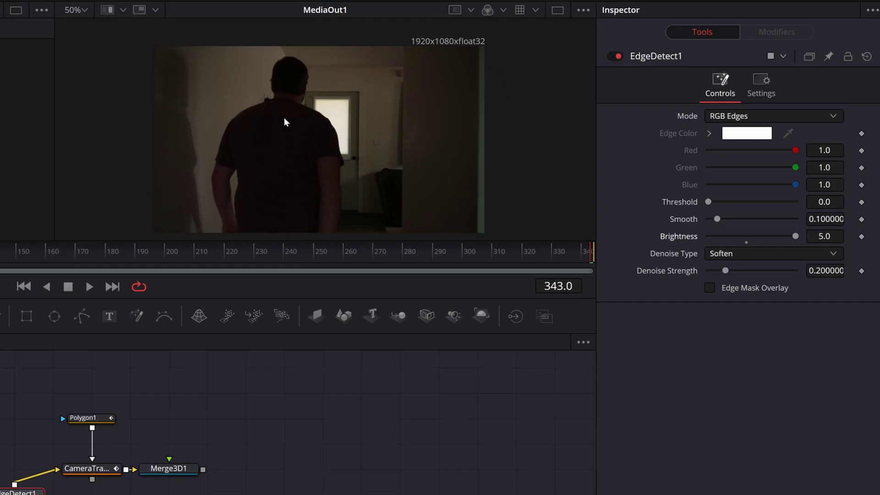
Step: Review the tracker's channel options and compare the footage's red, blue and green channels in the MediaOut1 viewer
left_click(87, 469)
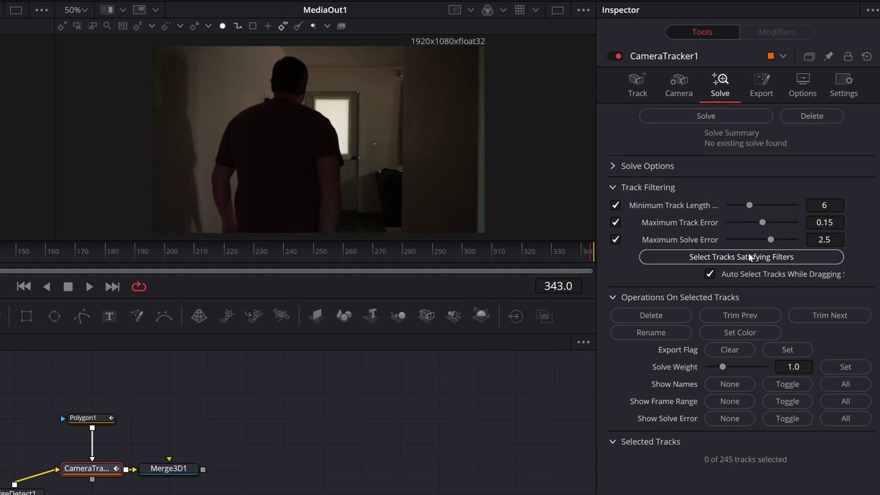
left_click(637, 87)
left_click(738, 185)
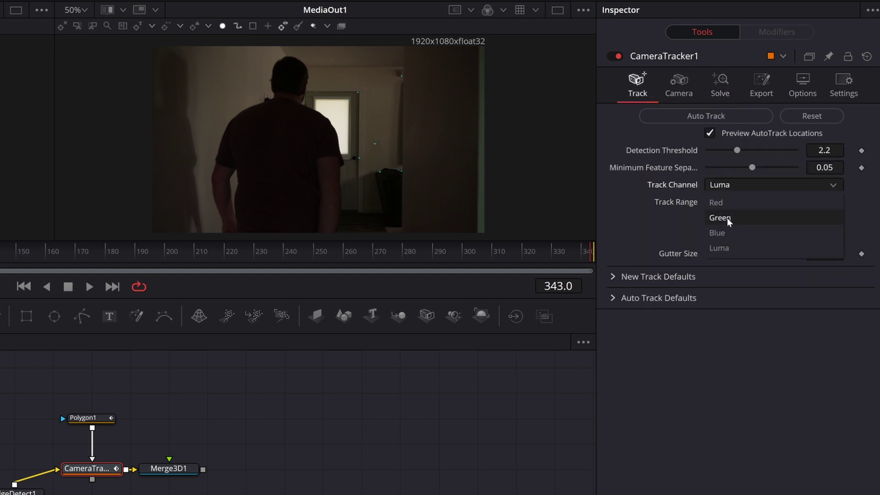
left_click(738, 188)
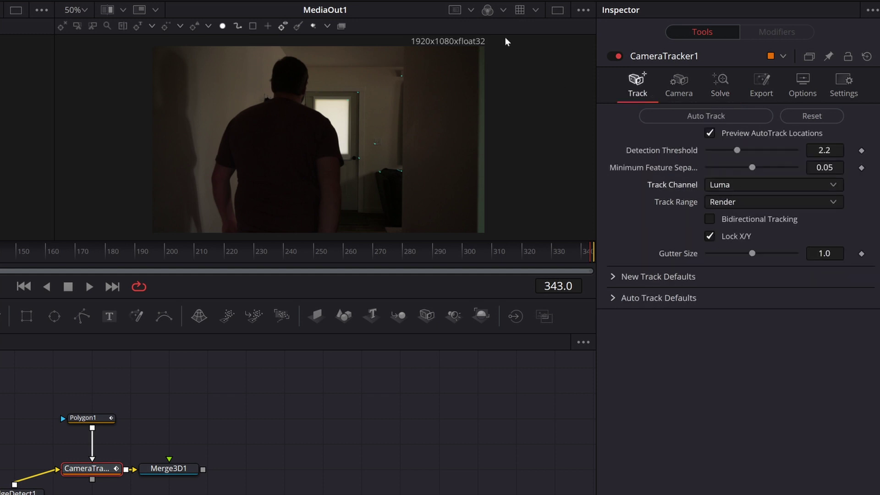
left_click(504, 10)
left_click(507, 48)
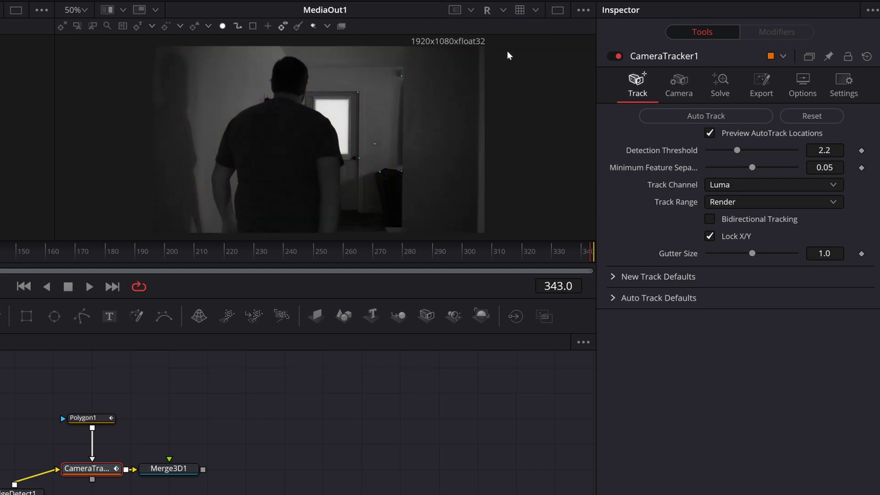
left_click(504, 10)
left_click(509, 86)
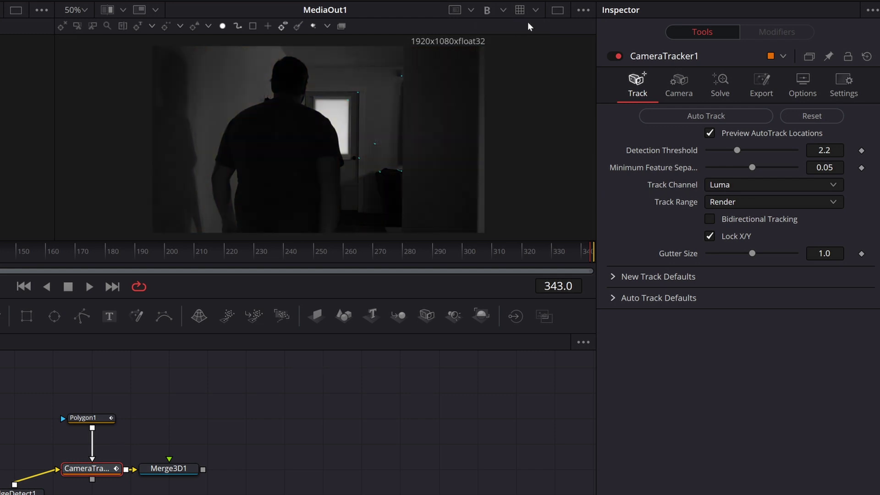
left_click(503, 10)
left_click(512, 67)
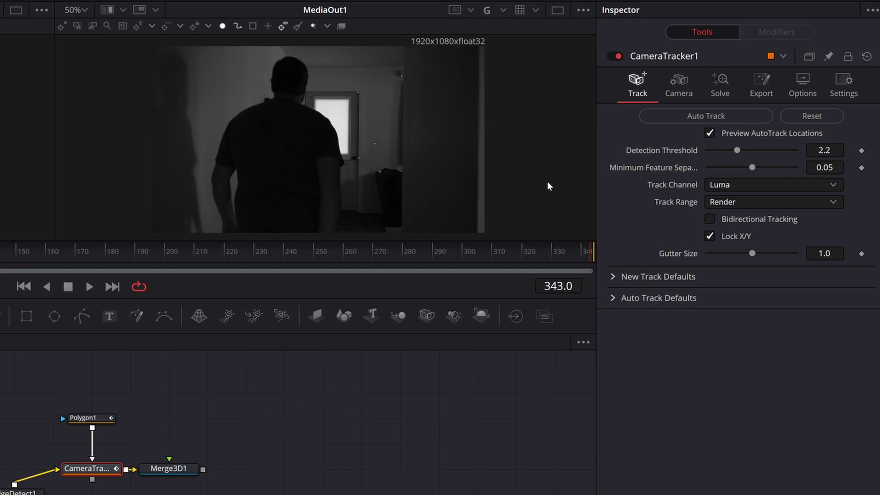
left_click(488, 10)
left_click(21, 492)
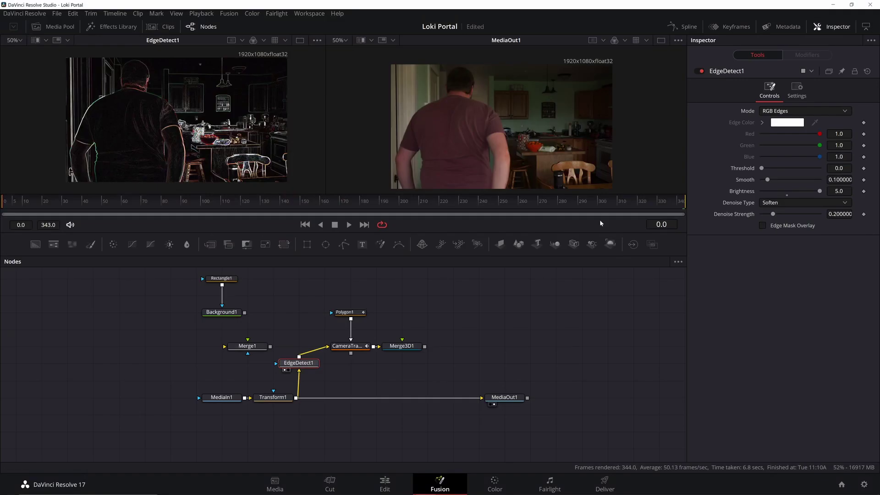
Step: Try to solve CameraTracker1 from the edge-detected footage, retracking before a second attempt
left_click(764, 113)
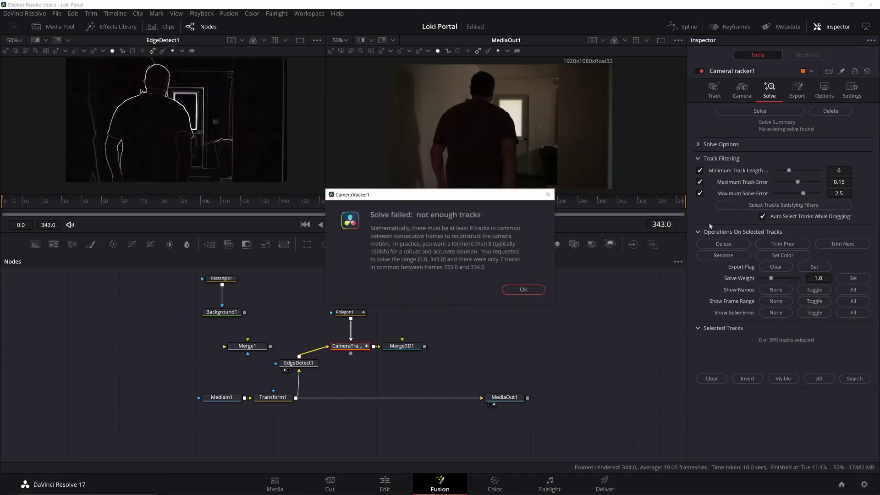
left_click(523, 289)
left_click(714, 90)
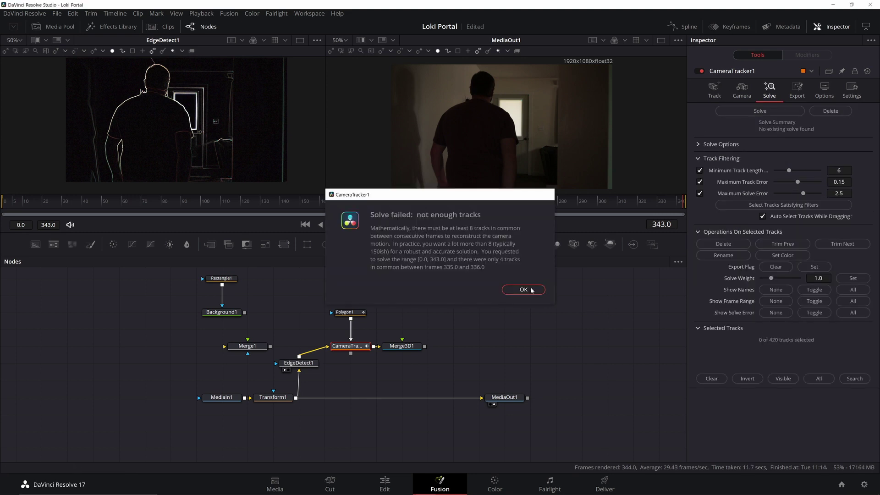
left_click(526, 289)
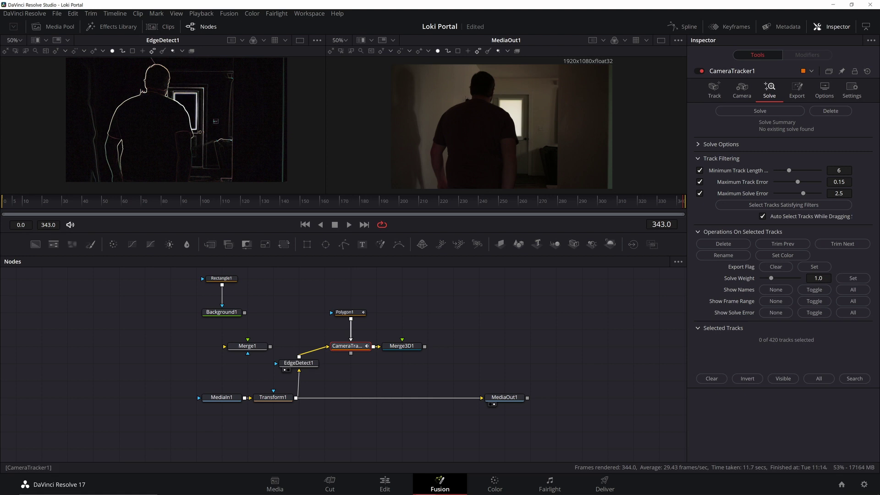
Step: Set CameraTracker1's Minimum Feature Separation to 0.015, rerun the tracking, and set the Track Channel to Luma
left_click(722, 95)
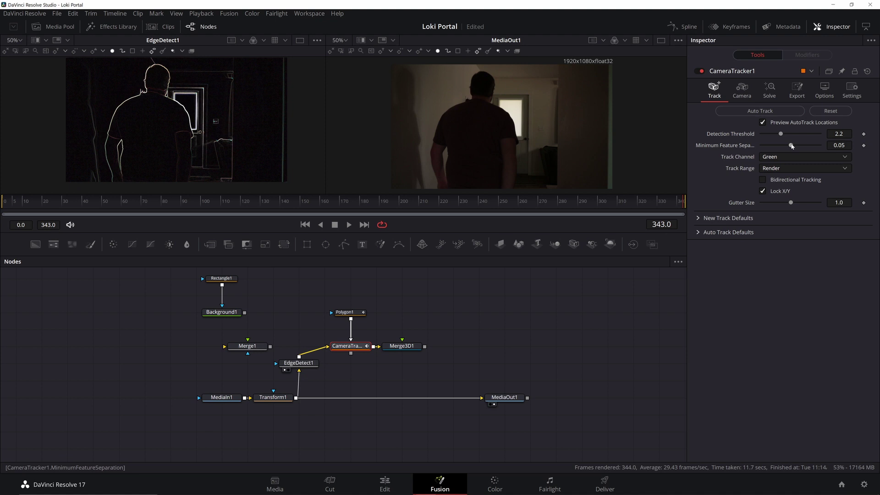
left_click_drag(792, 146, 771, 151)
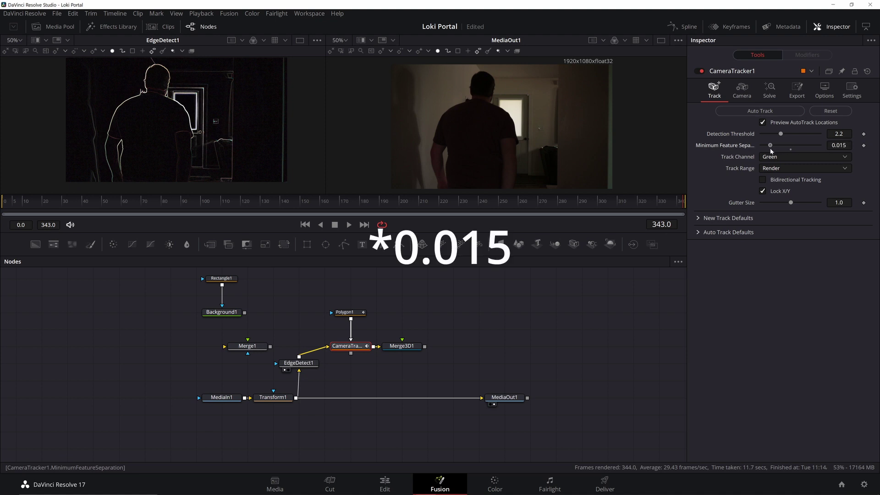
left_click(769, 90)
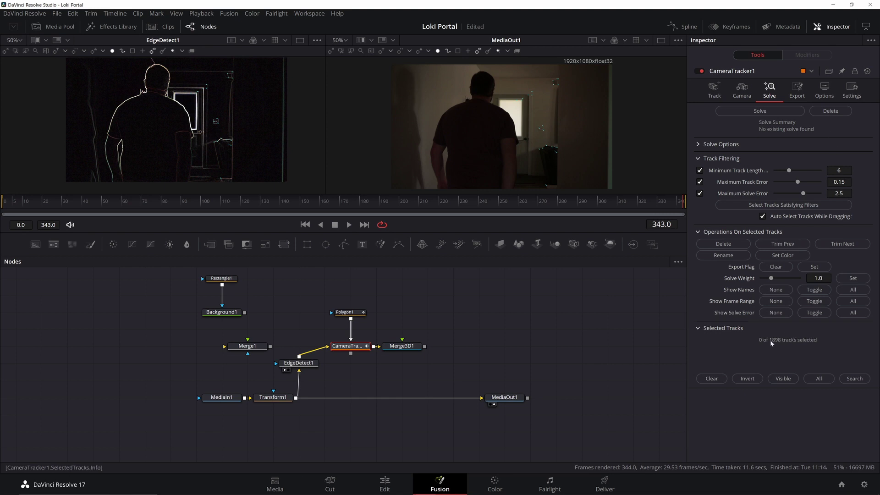
left_click(714, 89)
left_click(812, 157)
left_click(790, 198)
Step: Take EdgeDetect1 out of the node chain, solve the camera without it and delete that solve
left_click(311, 364)
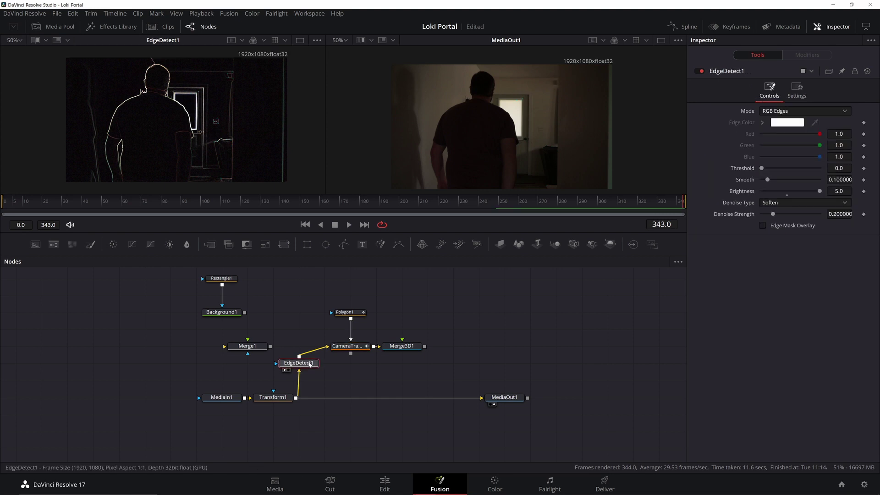
key("ctrl+z")
key("ctrl+z")
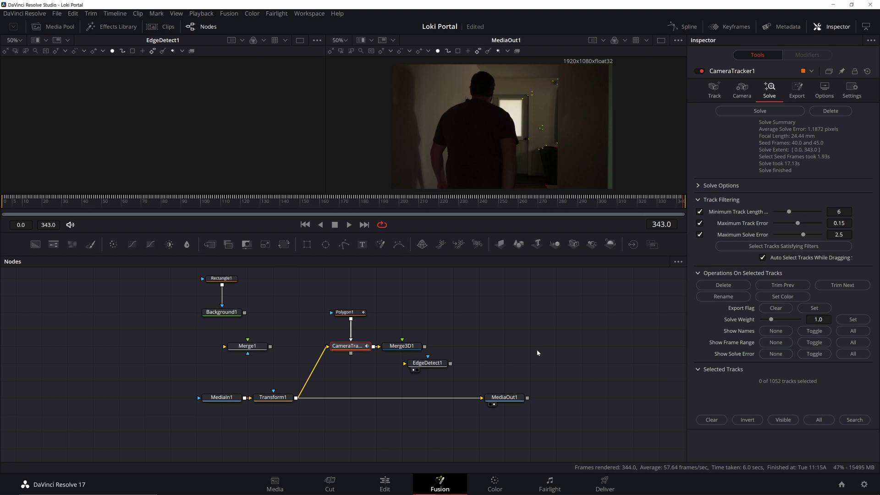
left_click(824, 110)
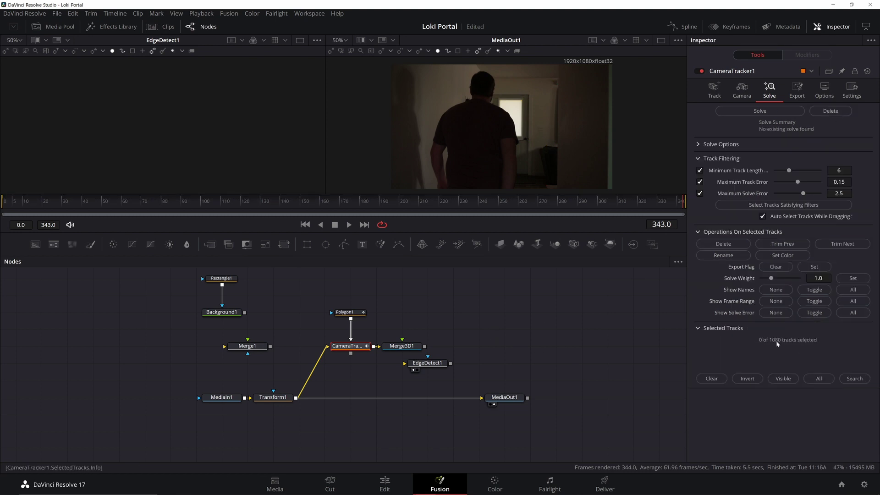
Step: Reinsert EdgeDetect1 between Transform1 and CameraTracker1, retrack and solve the camera, and delete one track low in the frame
left_click_drag(430, 365, 327, 365)
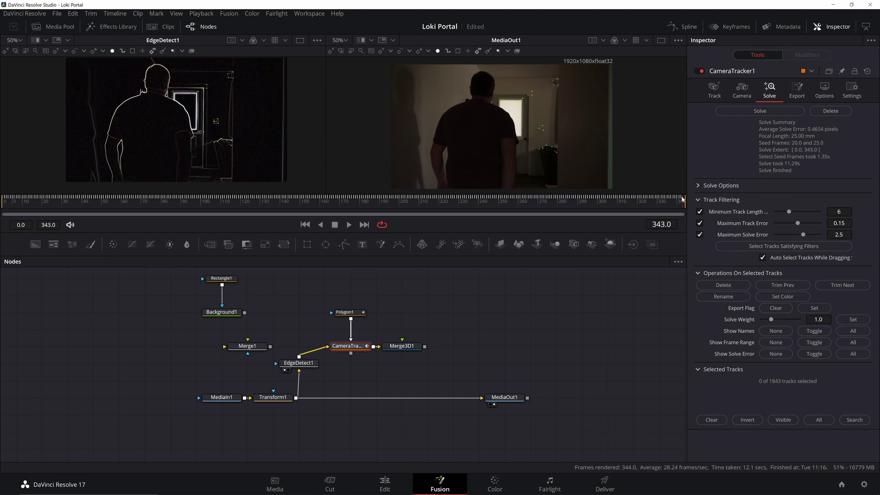
left_click(547, 188)
key("Delete")
Step: Show Merge3D1 in Top view and examine the solved camera path and the point cloud up close
left_click(403, 347)
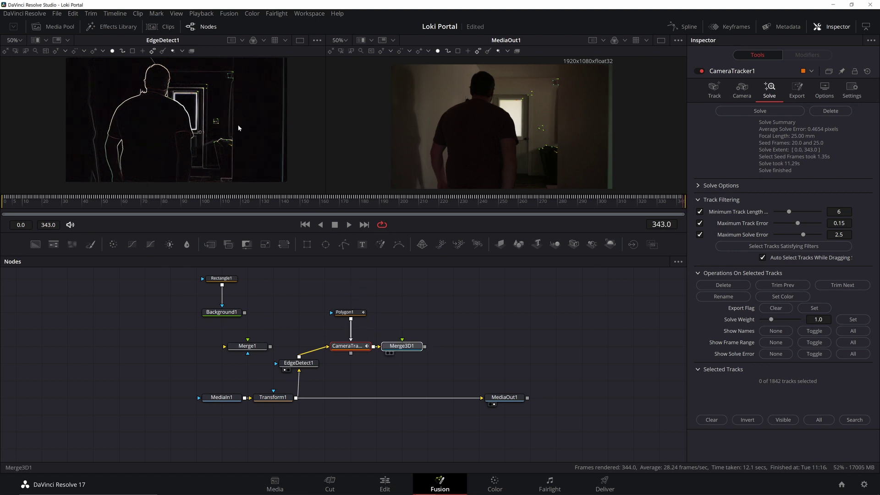
key("1")
right_click(306, 189)
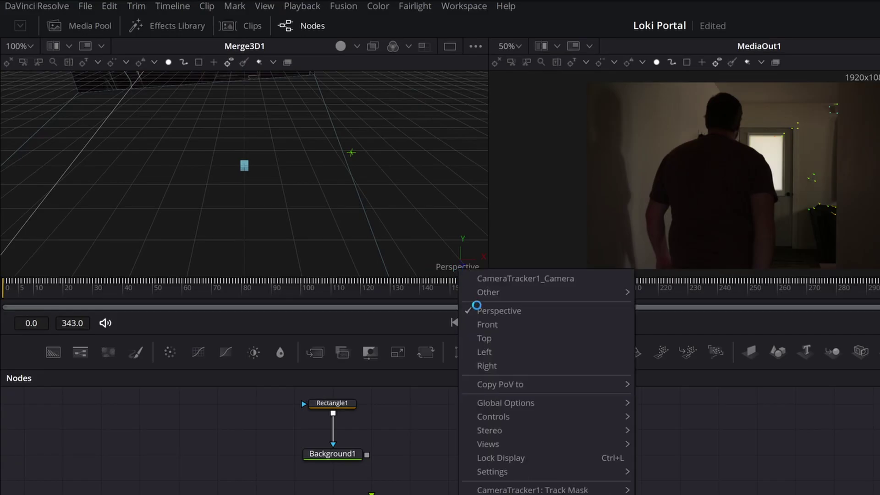
left_click(497, 338)
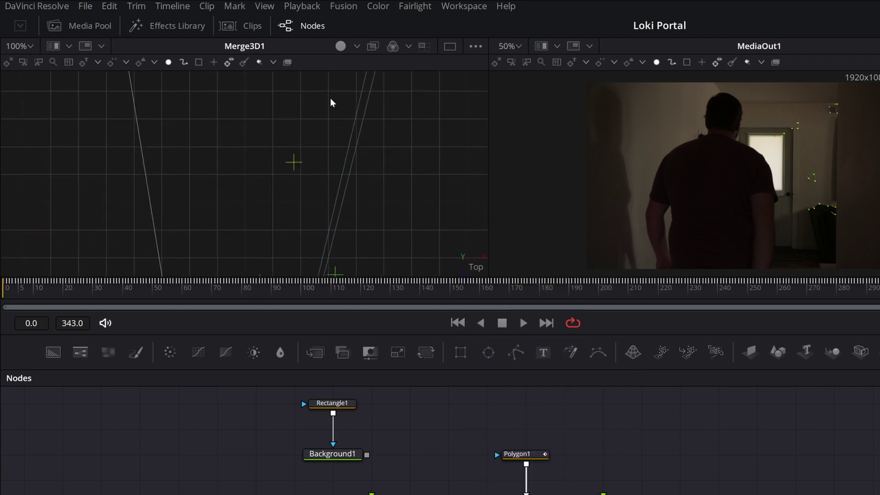
scroll(350, 174, "down", 5)
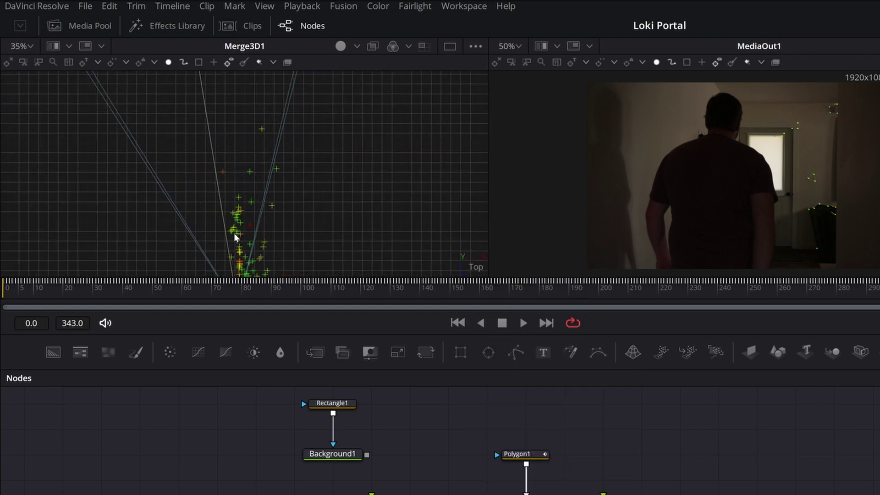
scroll(259, 220, "up", 5)
scroll(275, 221, "up", 5)
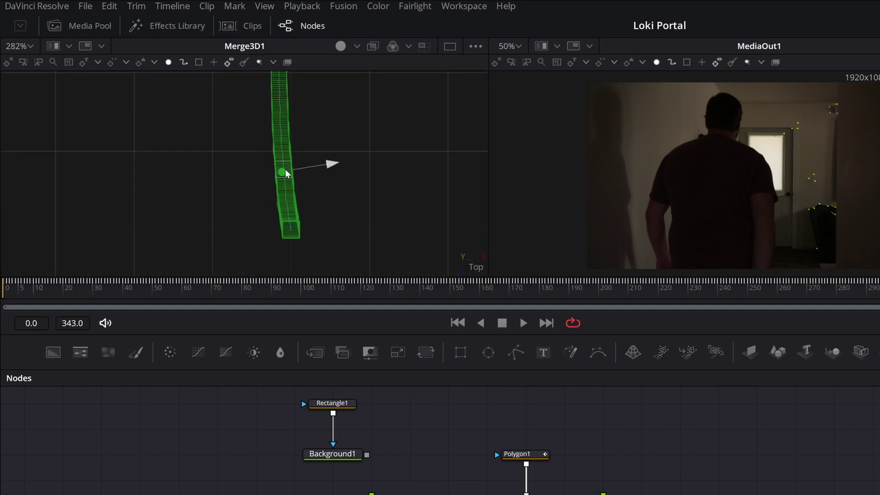
scroll(343, 262, "up", 4)
left_click_drag(346, 256, 335, 128)
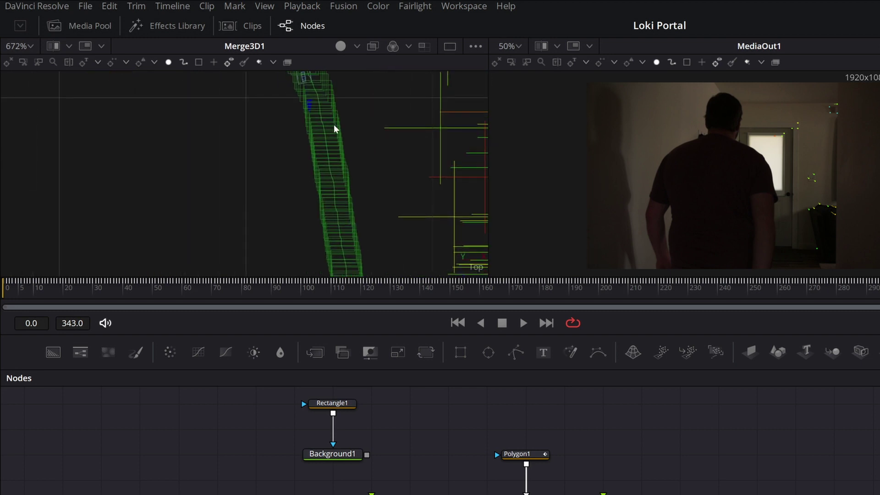
Step: Review the camera path in Top view, lower Maximum Track Error to 0.118 and Maximum Solve Error to 1.03, and solve again
scroll(340, 137, "down", 4)
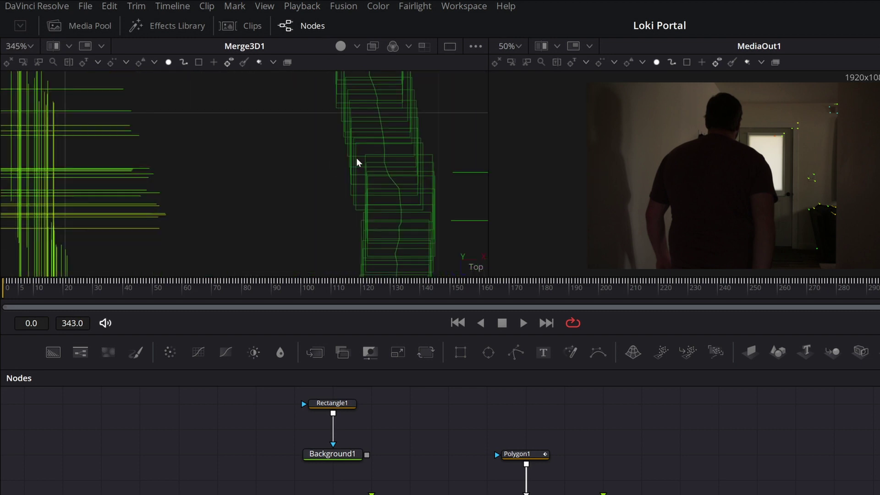
scroll(348, 171, "down", 2)
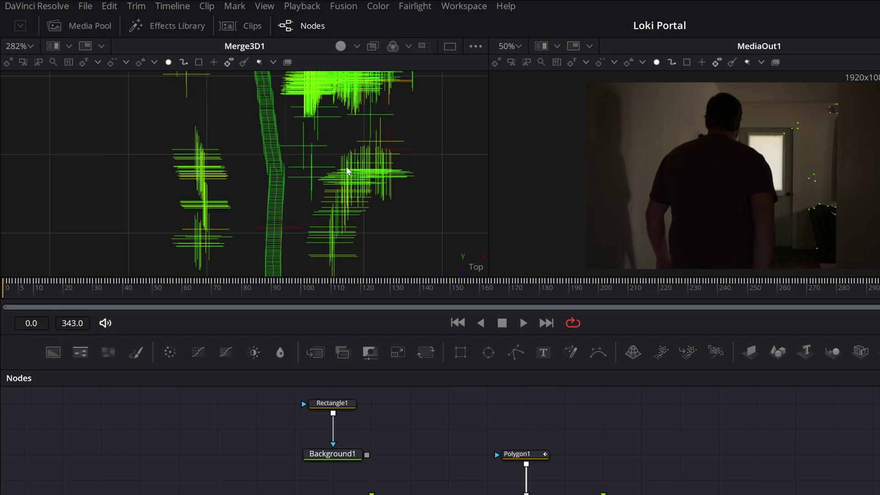
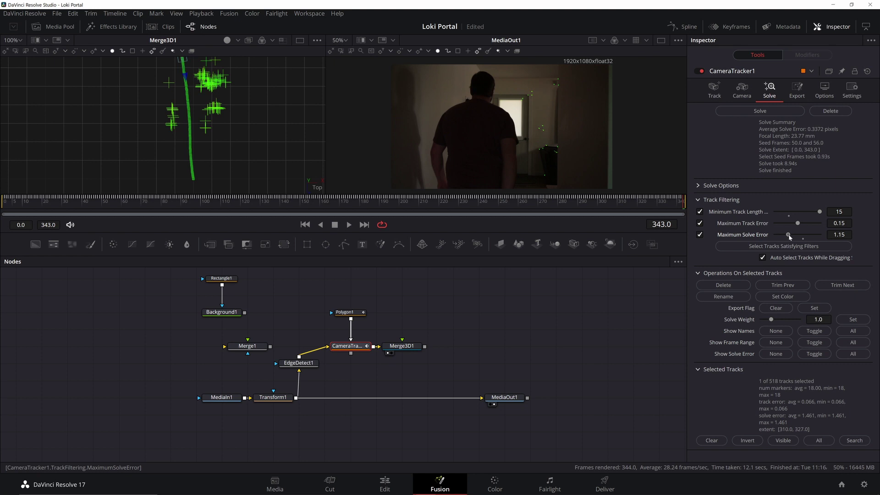
left_click_drag(789, 236, 788, 238)
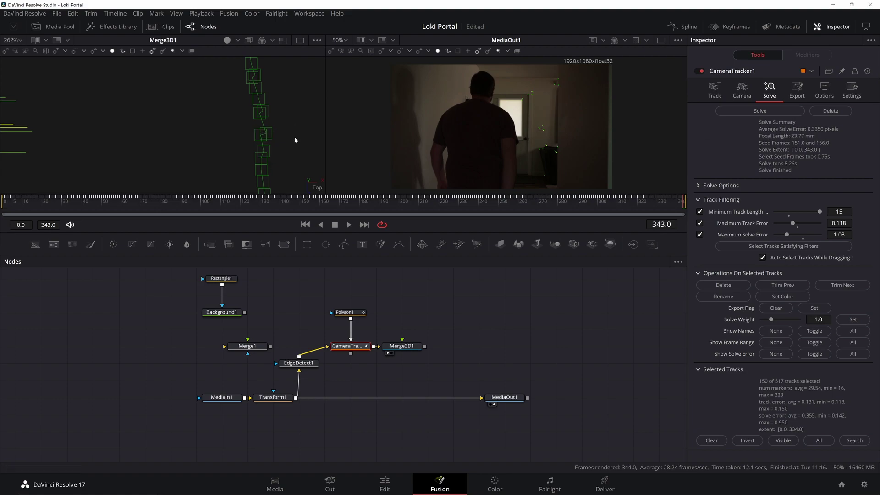
Step: Examine the newly solved camera path in Merge3D1's Top view along its length for jitter and jumps
scroll(264, 142, "up", 4)
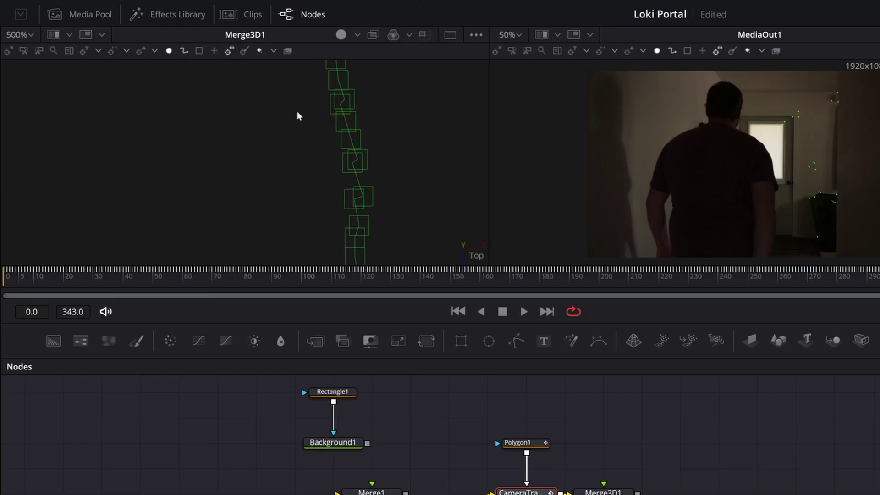
scroll(383, 189, "up", 3)
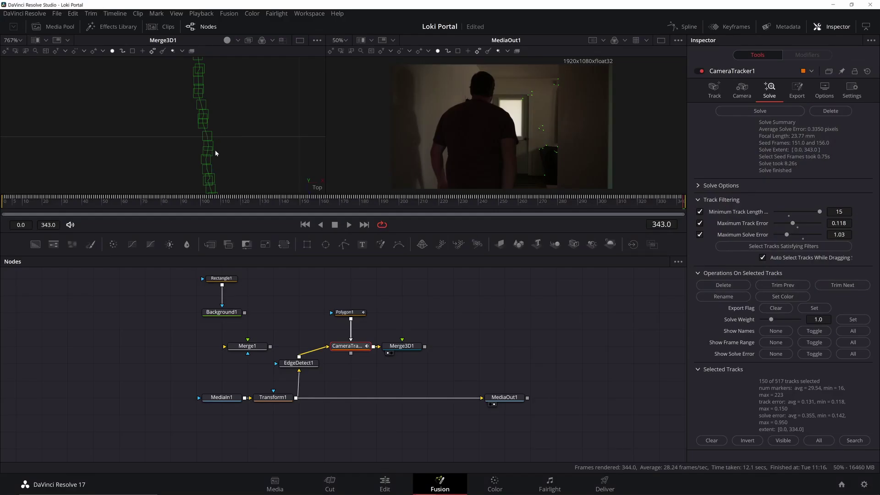
left_click_drag(215, 153, 254, 116)
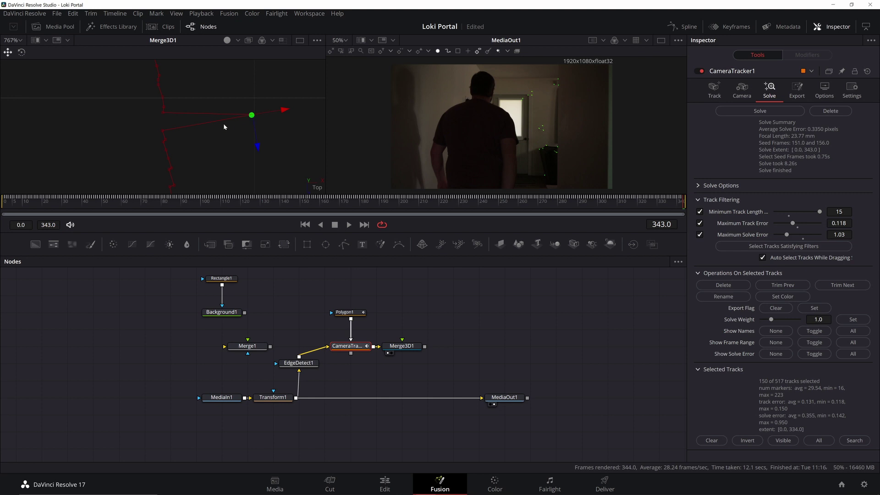
scroll(207, 117, "down", 5)
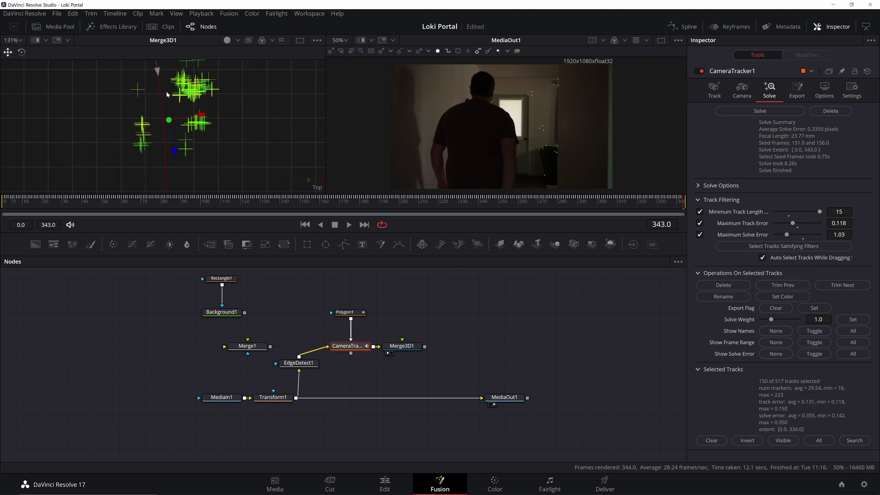
left_click_drag(179, 108, 199, 96)
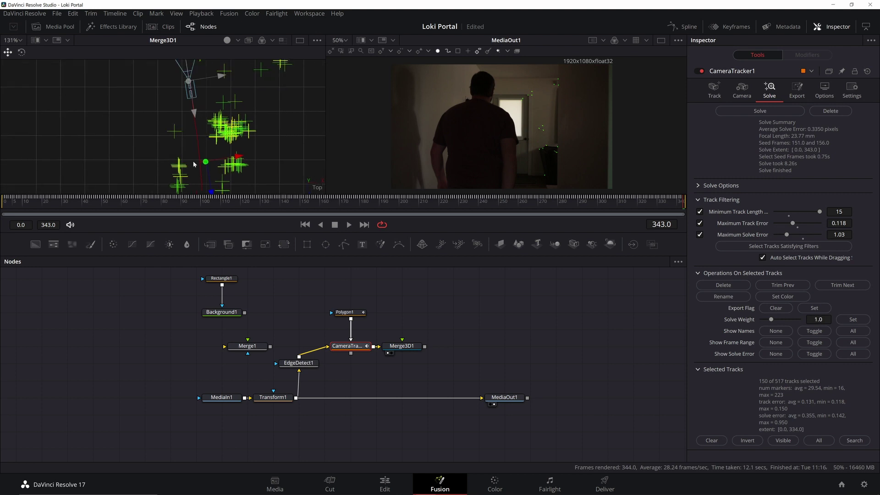
Step: Inspect individual tracks in the point cloud, reading their track and solve error details
scroll(195, 156, "up", 4)
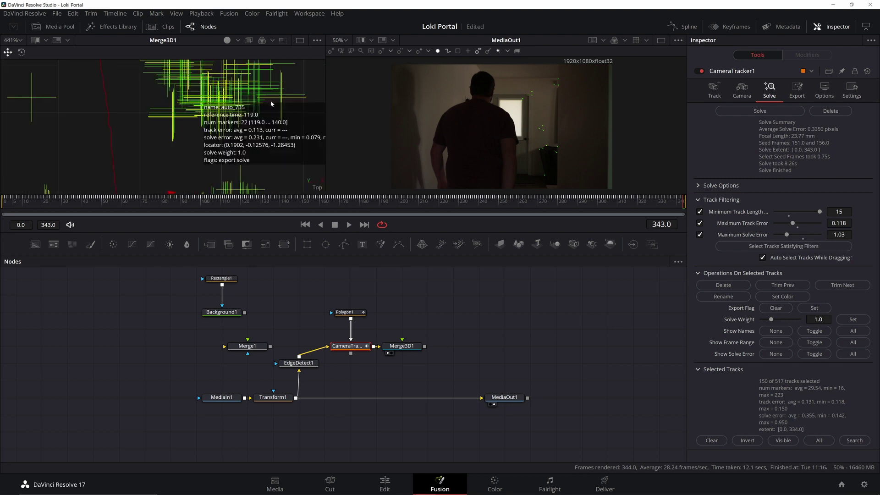
mouse_move(173, 119)
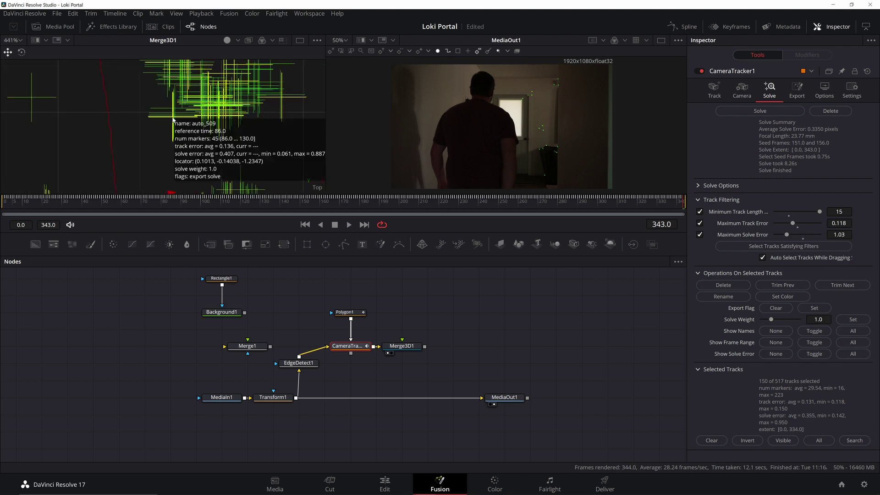
scroll(162, 122, "down", 2)
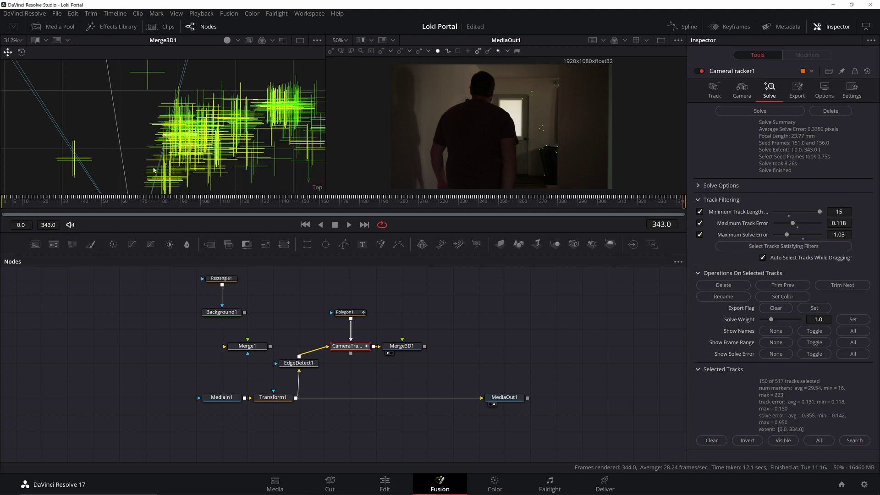
mouse_move(246, 136)
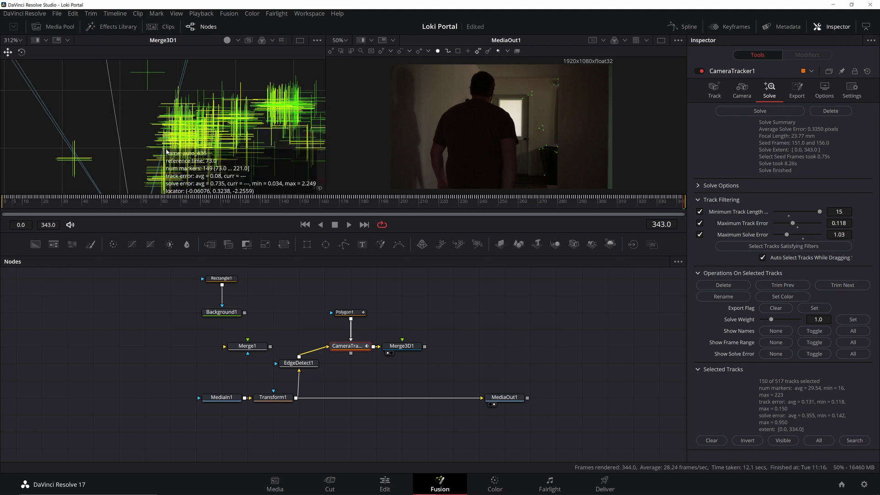
scroll(191, 148, "down", 5)
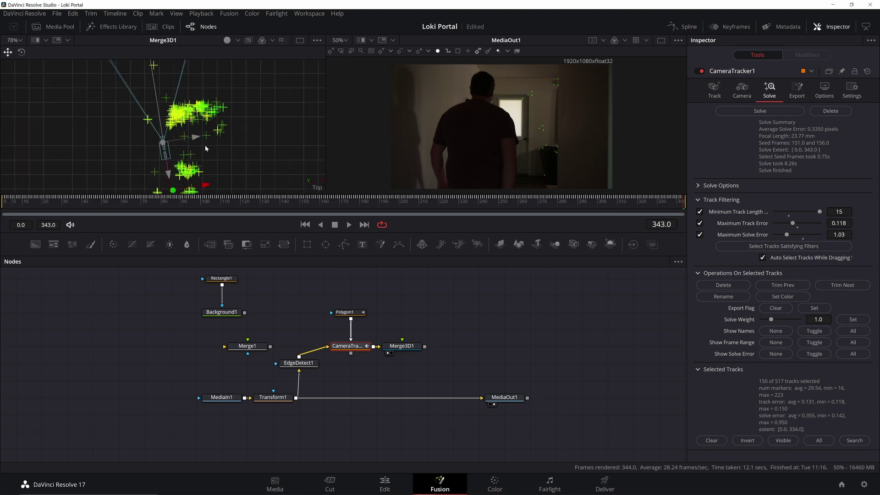
scroll(206, 159, "up", 4)
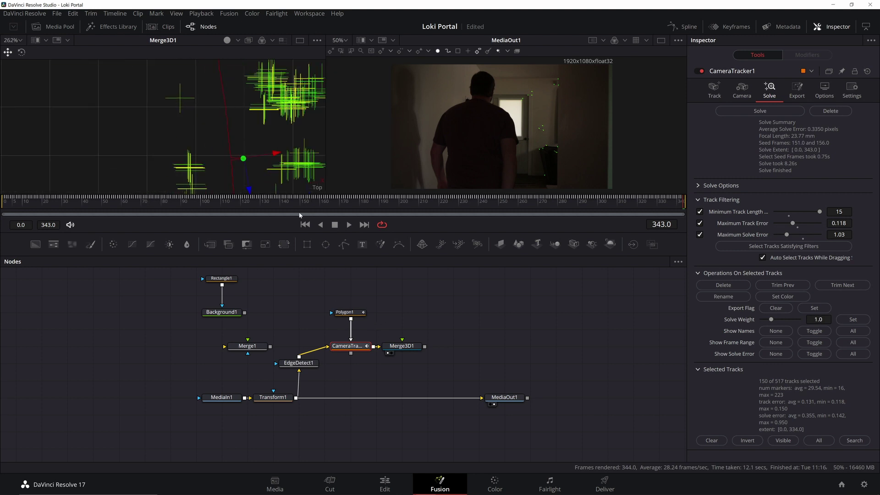
Step: Compare the smoothness of the camera path up close and relative to the surrounding point cloud in Merge3D1
scroll(246, 153, "up", 3)
scroll(205, 117, "down", 6)
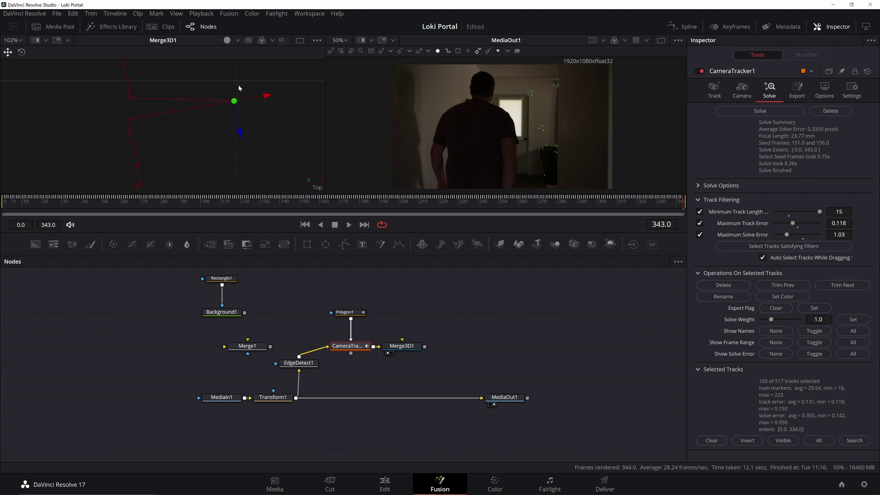
left_click_drag(219, 105, 281, 103)
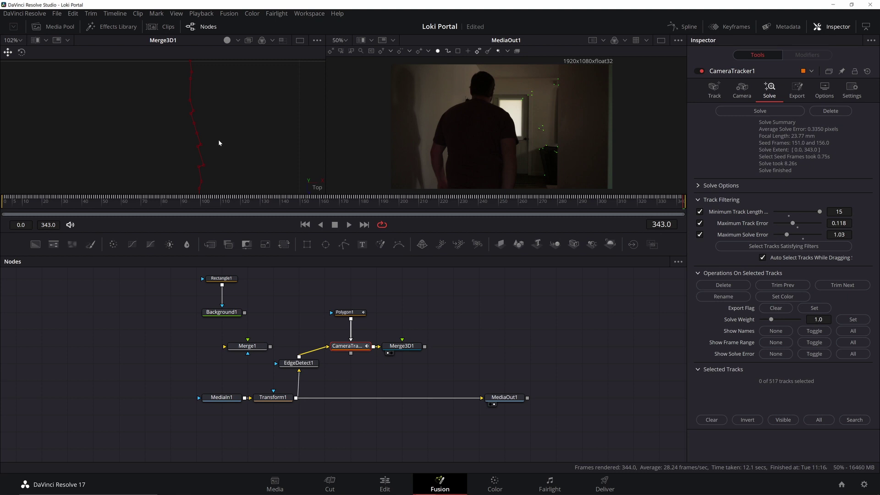
left_click(202, 144)
scroll(211, 141, "up", 5)
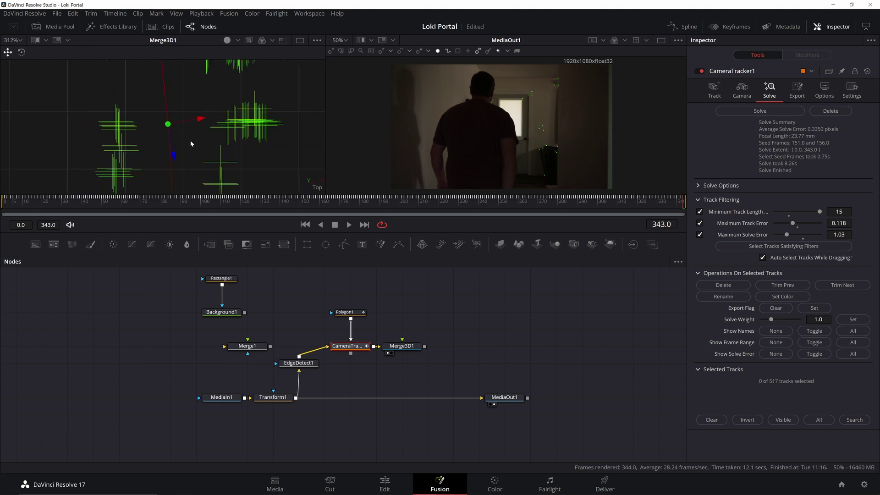
scroll(193, 131, "down", 2)
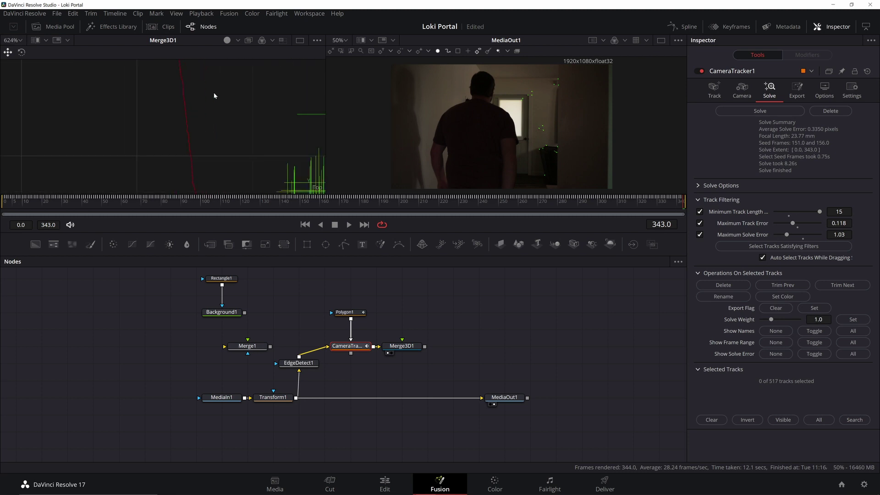
scroll(214, 92, "up", 3)
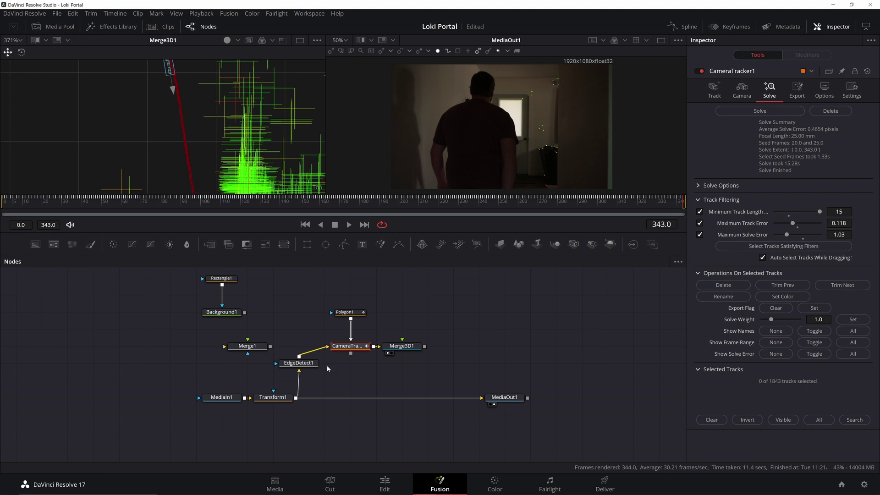
Step: Take EdgeDetect1 out of the chain and export CameraTracker1's solve as 3D nodes placed between Transform1 and MediaOut1
left_click_drag(308, 369, 257, 368)
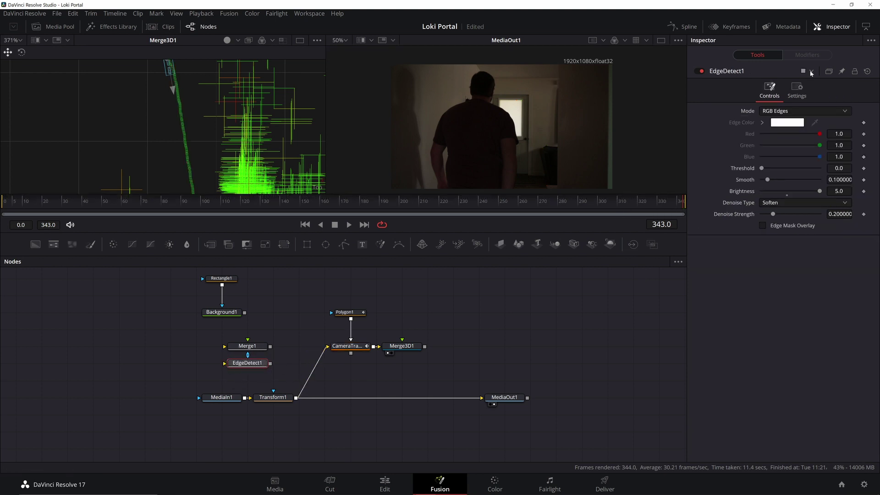
left_click(347, 347)
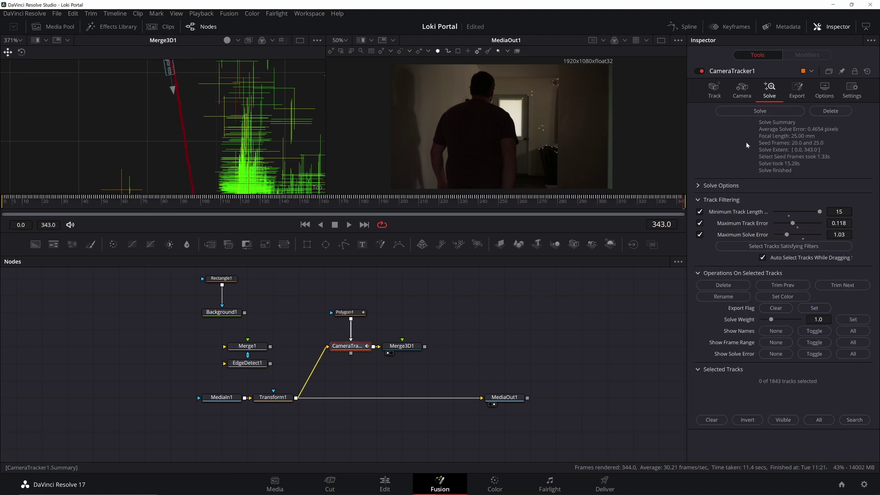
left_click(797, 91)
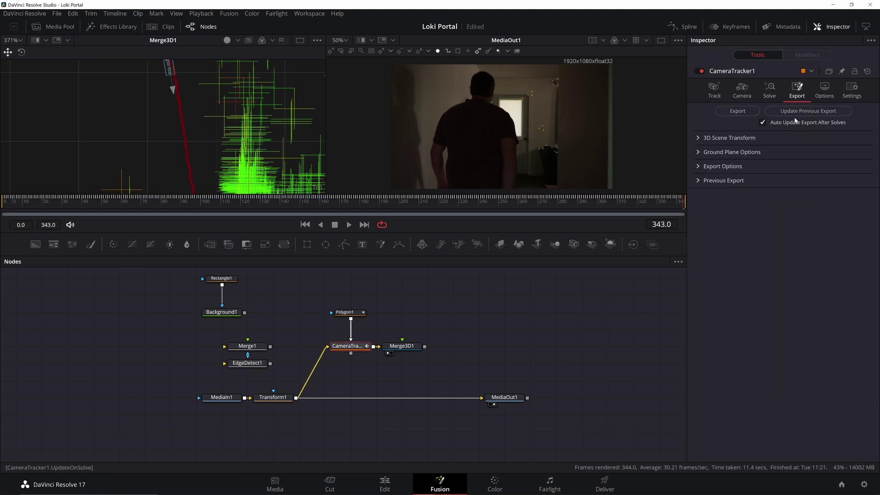
left_click(738, 111)
left_click_drag(358, 347, 467, 364)
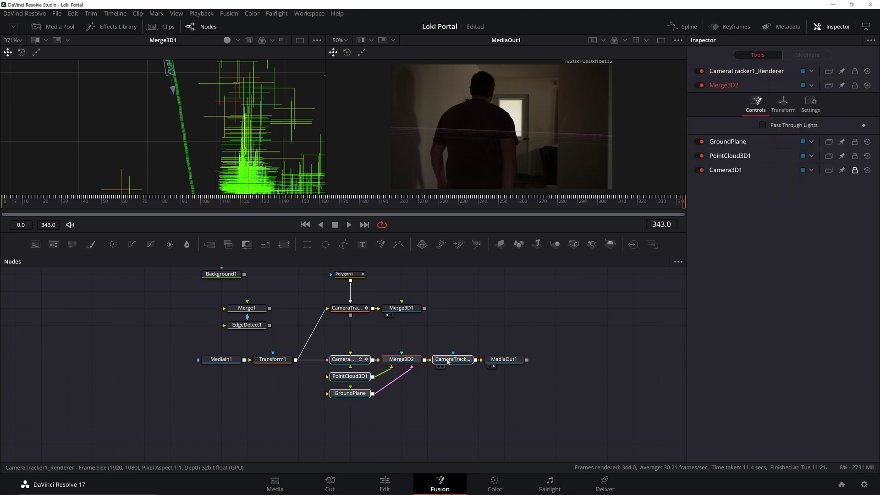
Step: Show CameraTracker1's tracks over the rendered output and scrub through the clip to check the tracking points and ground plane
left_click(350, 309)
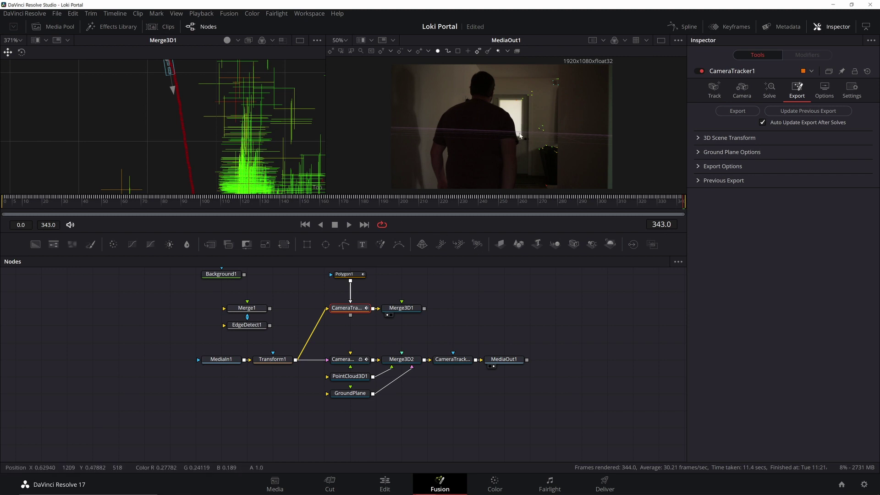
left_click(337, 200)
left_click_drag(337, 200, 20, 199)
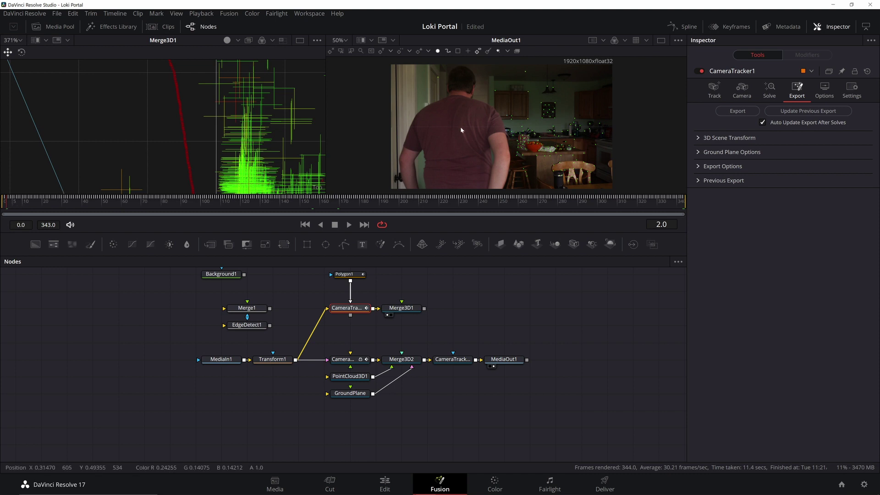
left_click_drag(26, 200, 349, 199)
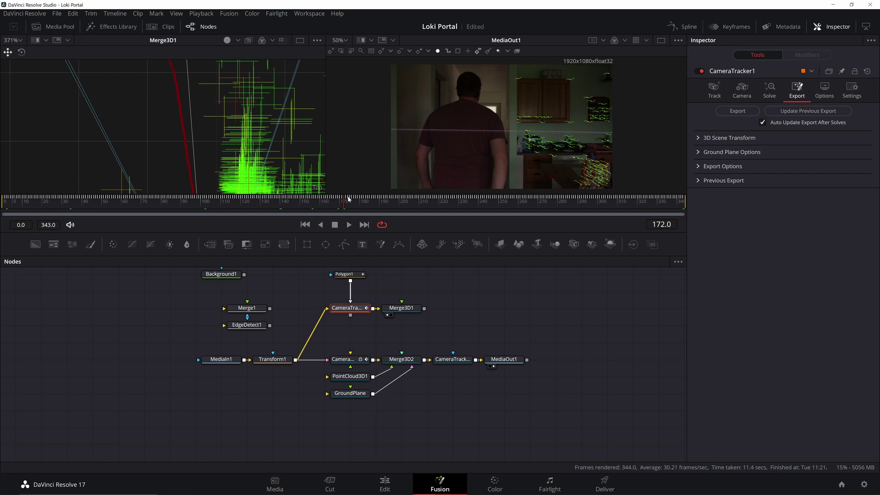
left_click_drag(349, 199, 569, 201)
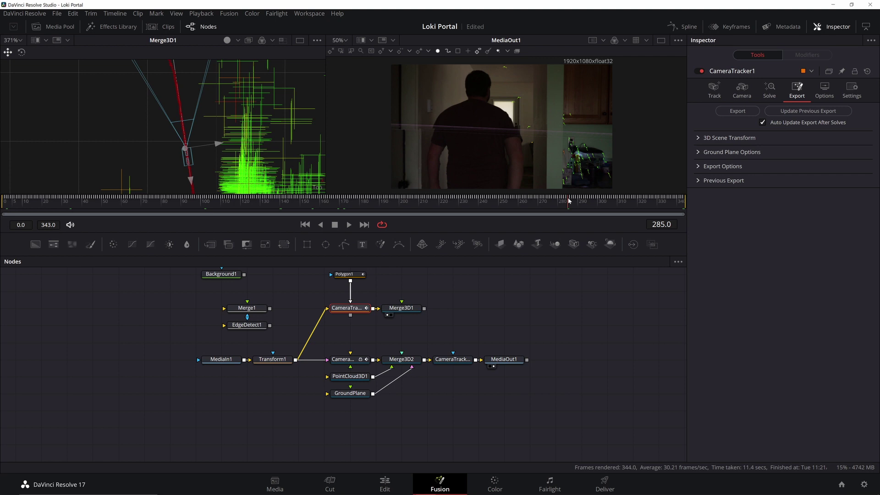
left_click_drag(569, 201, 664, 200)
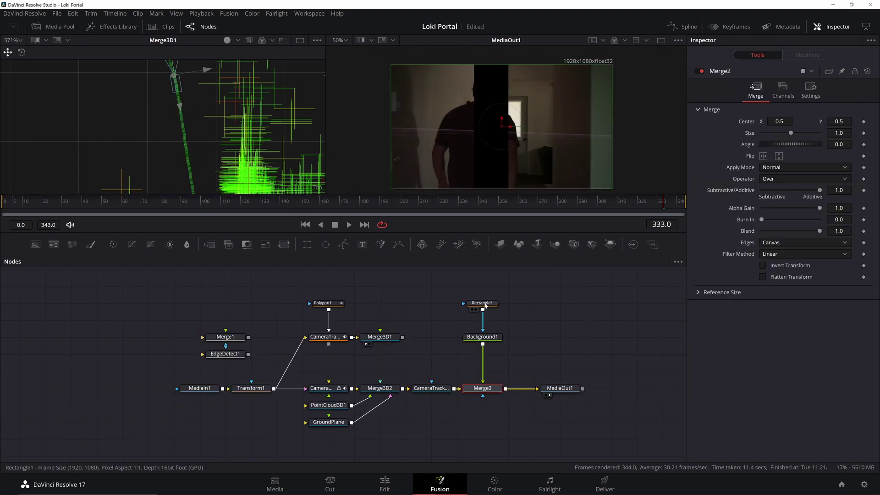
Step: Reshape Rectangle1 to about 0.511 wide and 0.407 high in the frame's upper half, and disconnect Background1 from Merge2
left_click(507, 119)
mouse_move(507, 119)
left_mouse_down()
mouse_move(558, 131)
mouse_move(502, 105)
left_mouse_up()
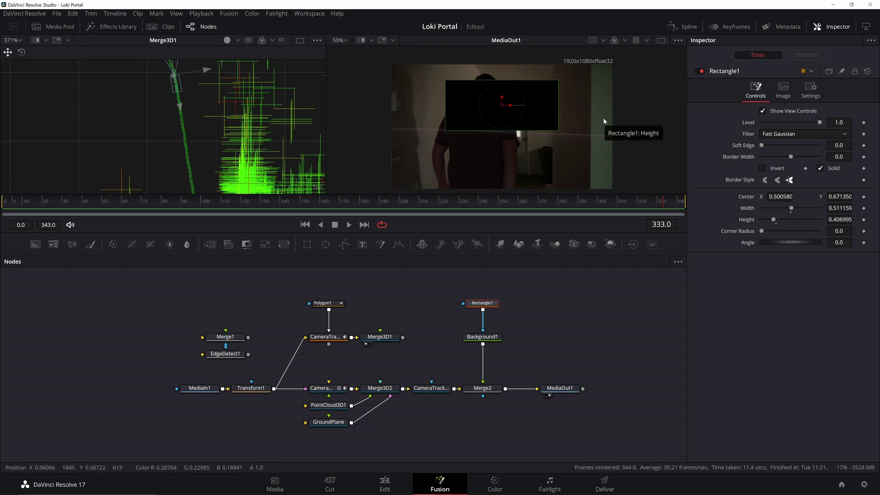
left_click(582, 329)
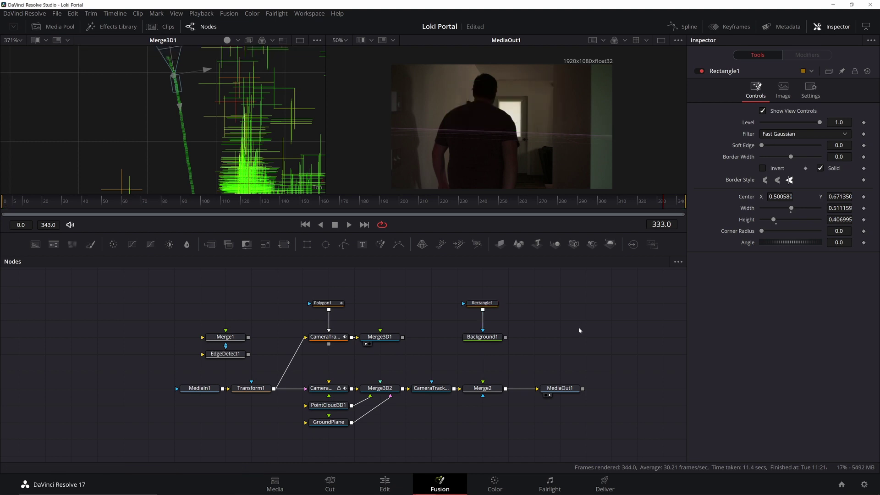
Step: Select the Merge3D2 node that combines the exported camera, point cloud and ground plane
left_click_drag(578, 329, 586, 278)
left_click(387, 337)
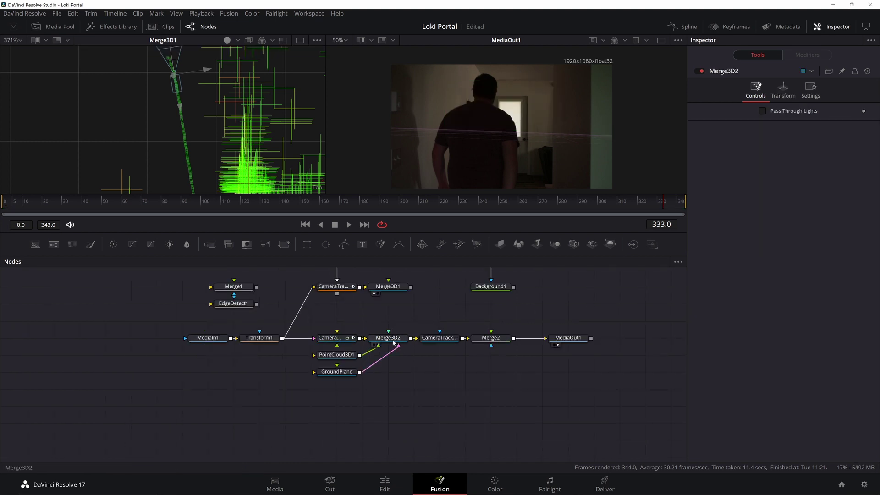